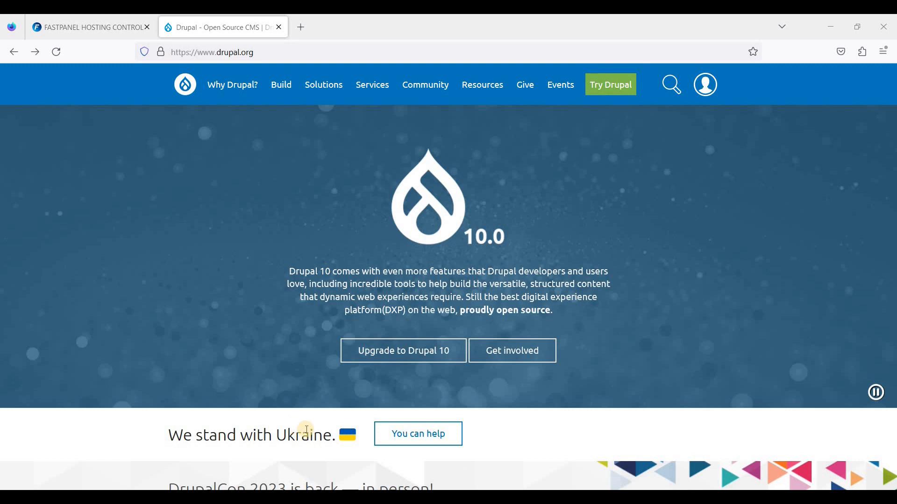
- Open the Drupal 10.0.0 release page on drupal.org and download the release as a zip archive
click(77, 27)
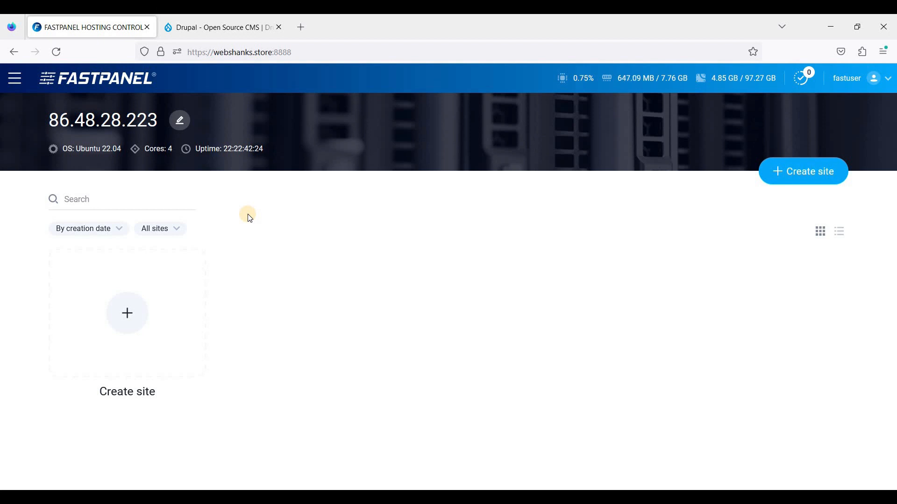
click(196, 27)
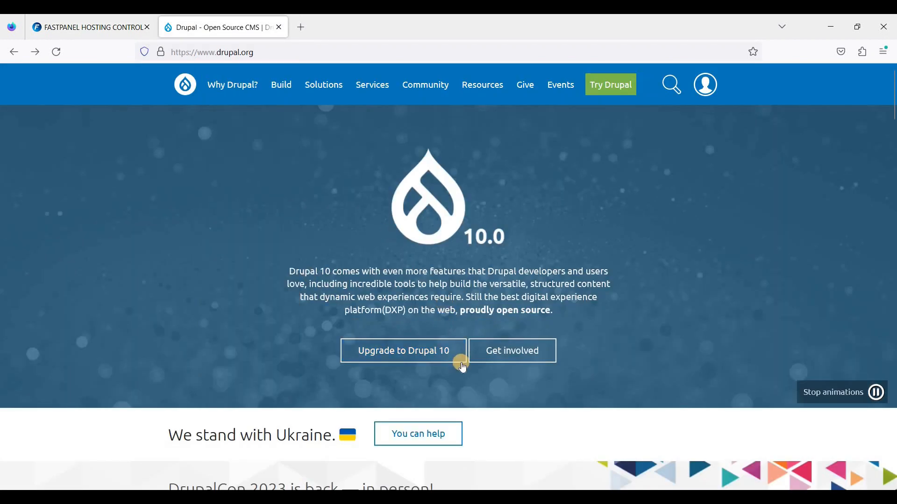
click(434, 351)
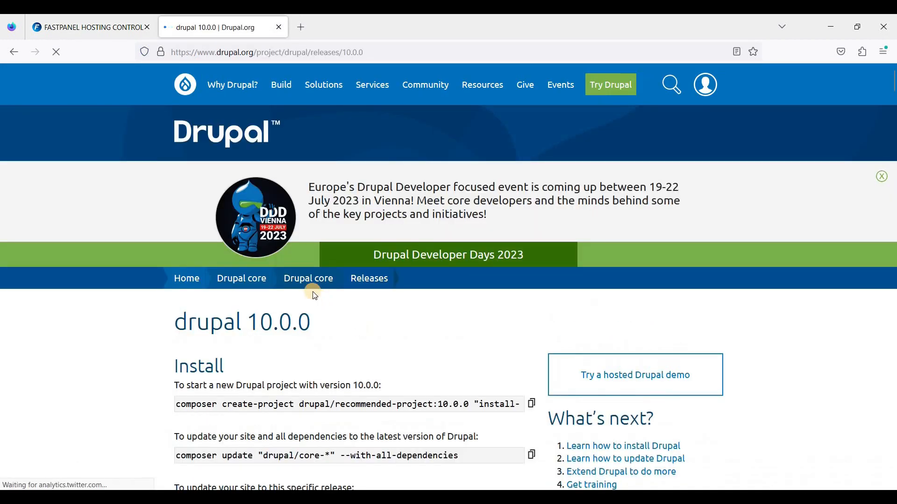
scroll(310, 285, down, 5)
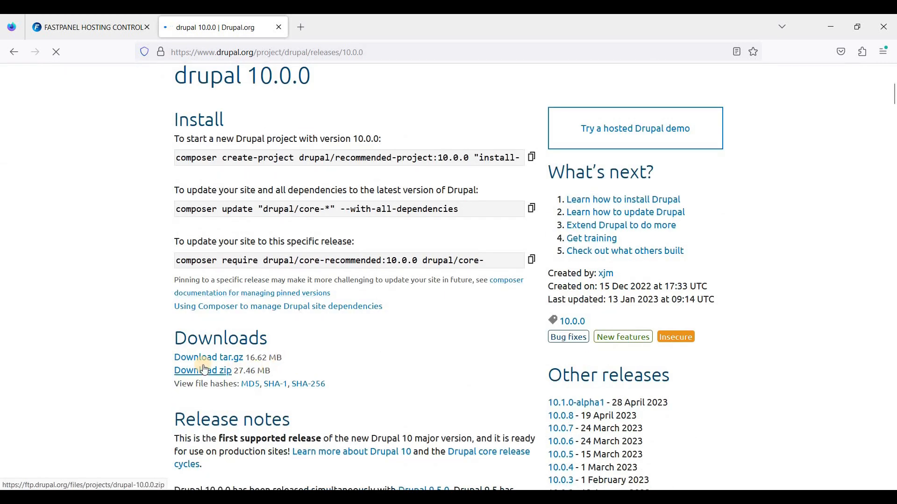
click(204, 372)
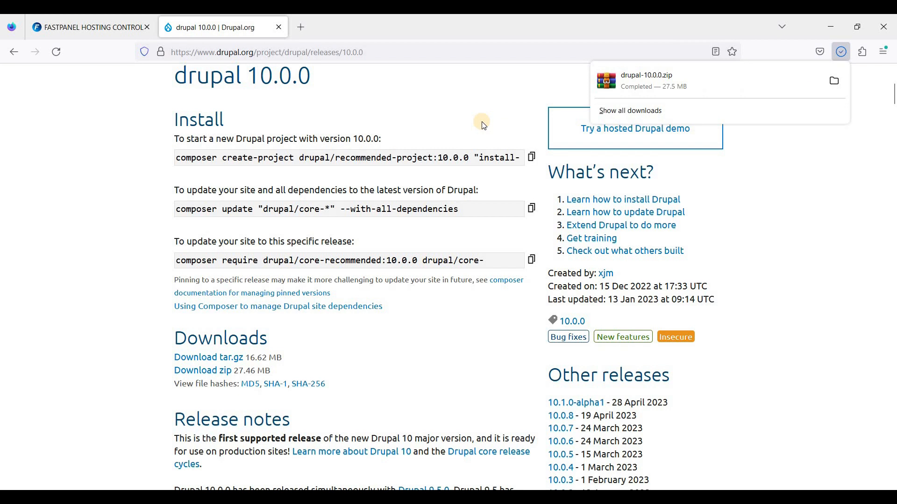
click(316, 191)
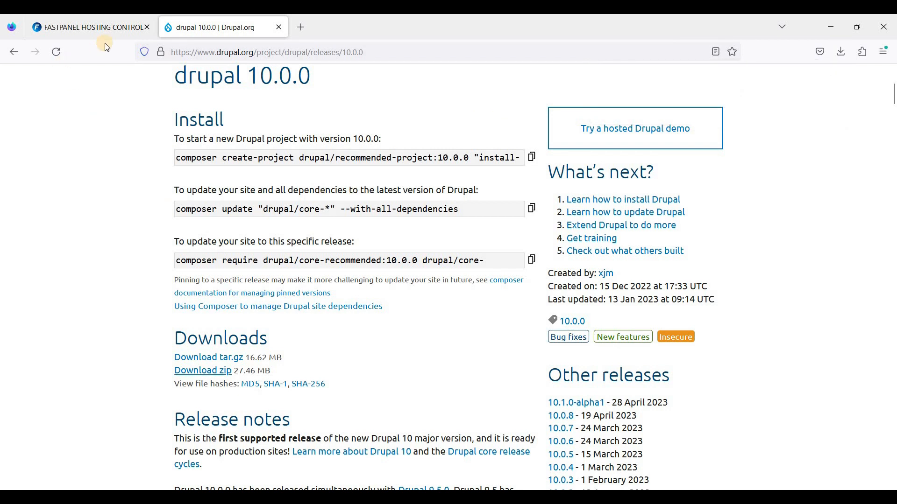
- Switch to FASTPANEL and start creating a new site manually
click(108, 30)
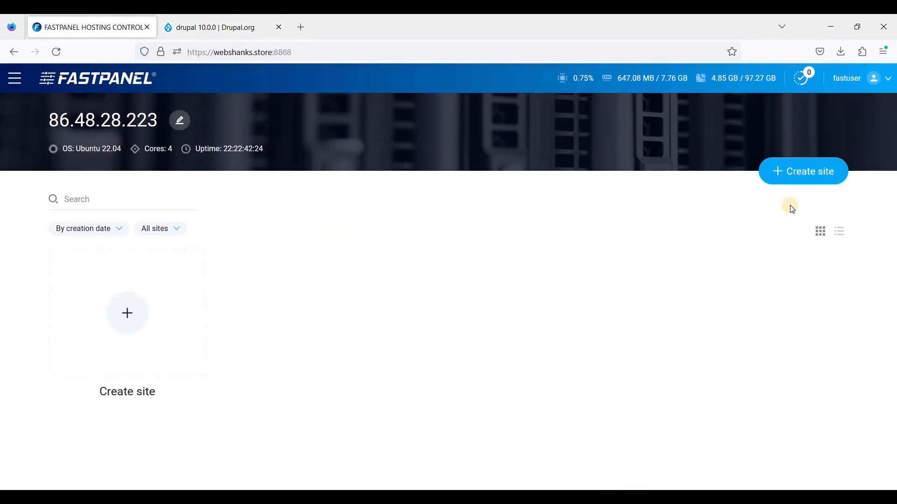
click(789, 173)
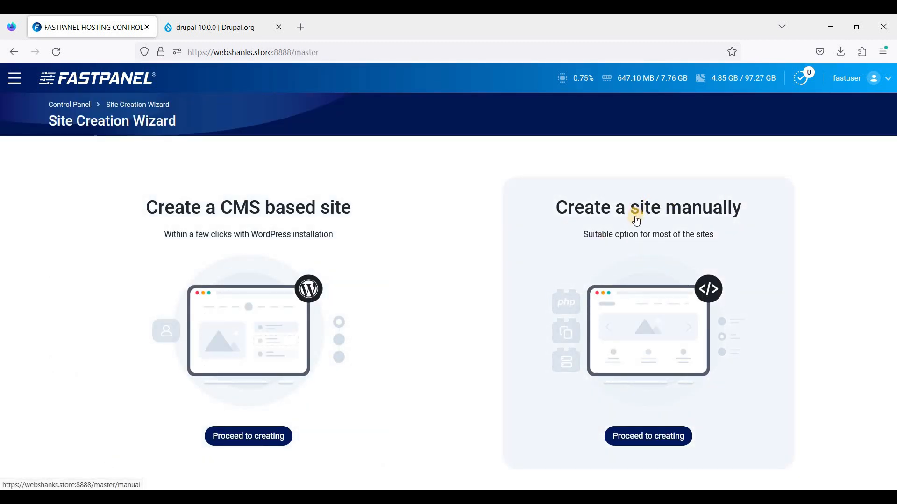
click(652, 434)
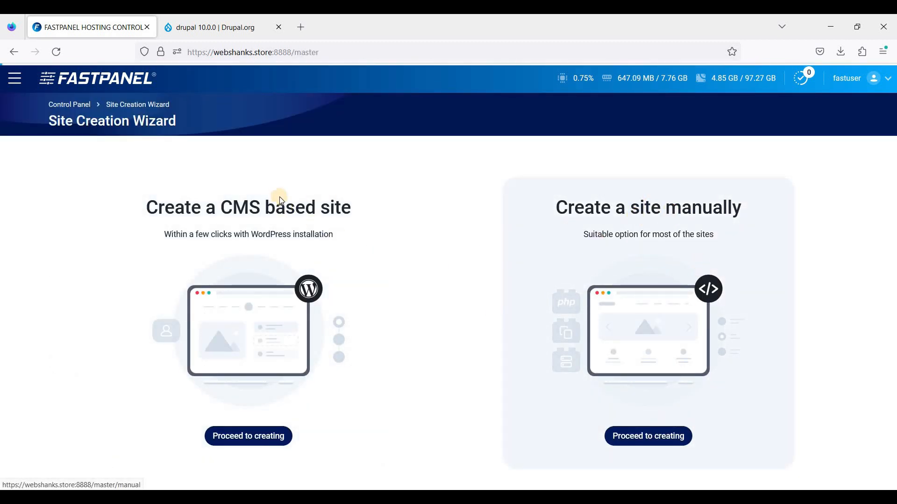
- Bind the domain webshanks.store to the new site, include an email domain, and continue to the configuration stage
click(155, 225)
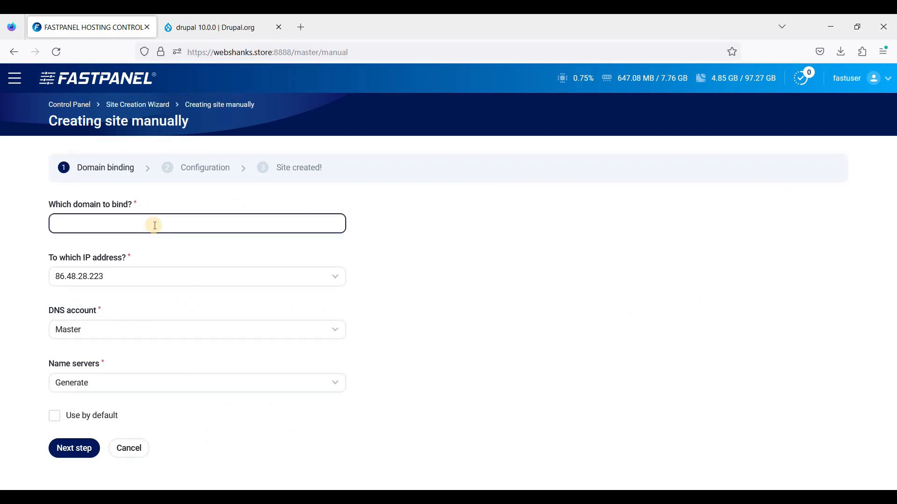
text(webh)
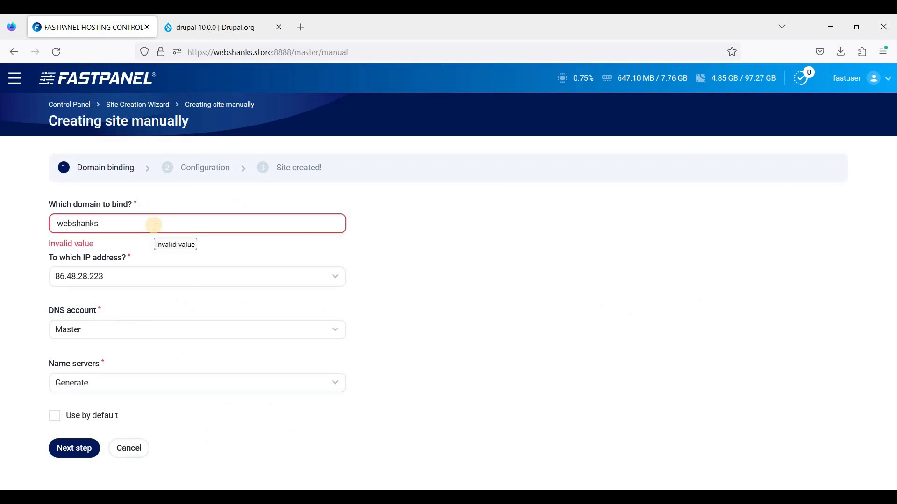
text(hanks.store)
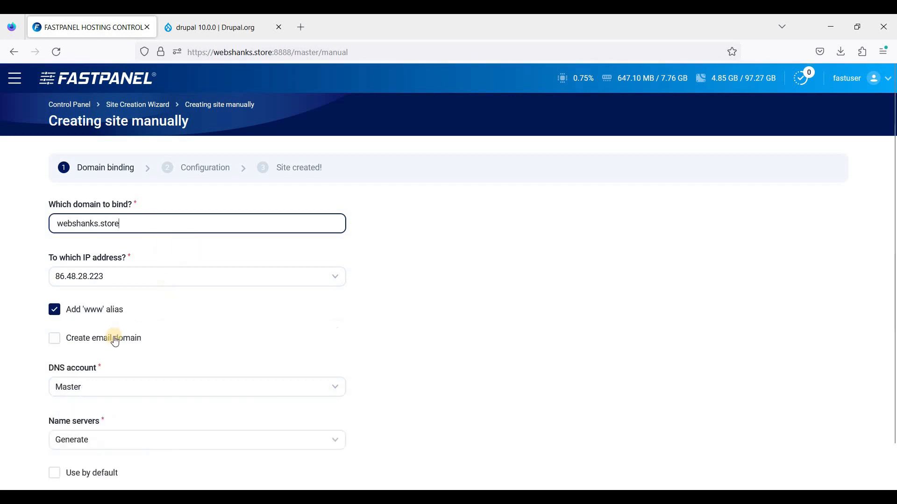
click(131, 340)
scroll(128, 323, down, 1)
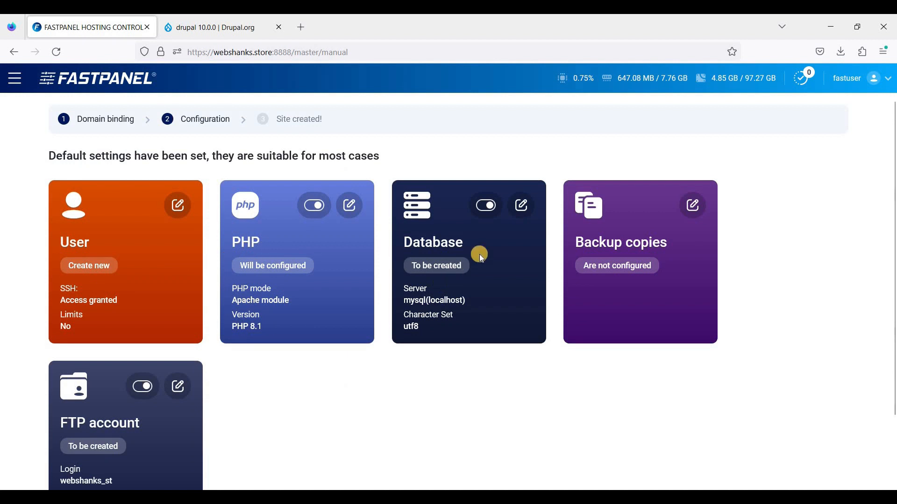
- Open the new site's database settings and review the name, character set, server, user and login
click(524, 207)
scroll(191, 224, down, 1)
scroll(191, 224, down, 1)
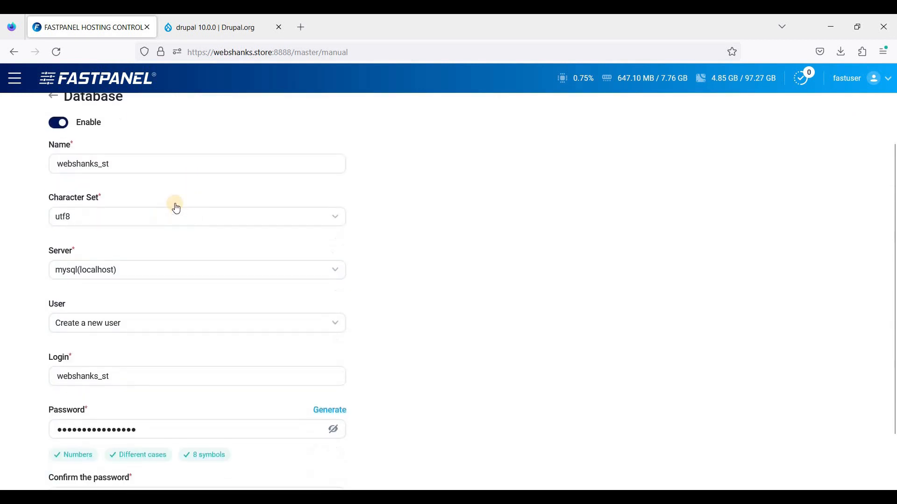
scroll(178, 206, up, 2)
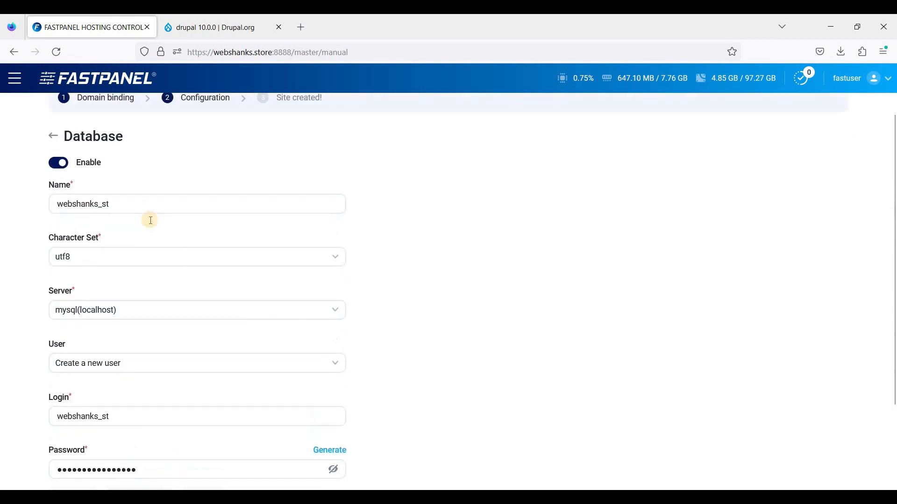
click(182, 223)
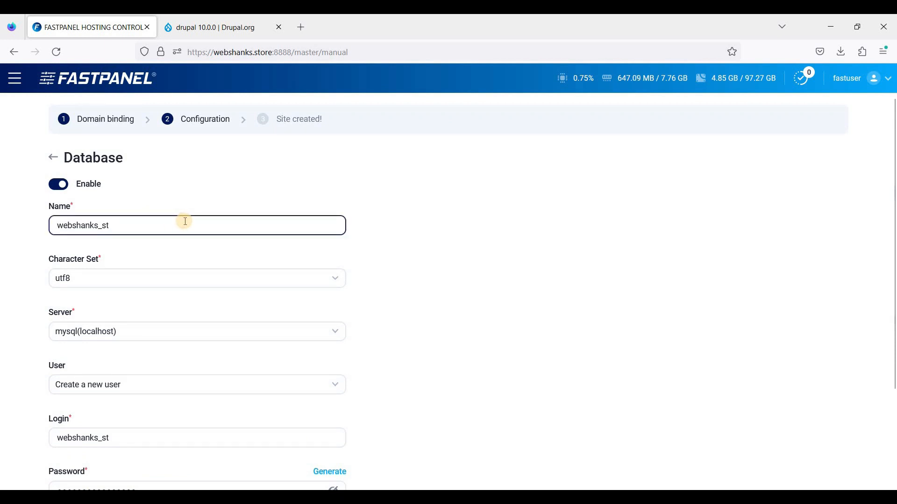
scroll(184, 223, down, 2)
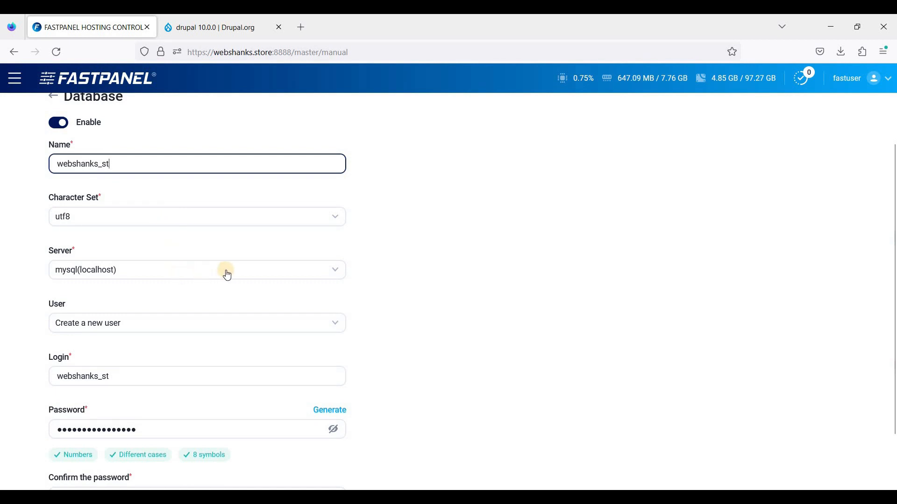
scroll(227, 274, up, 2)
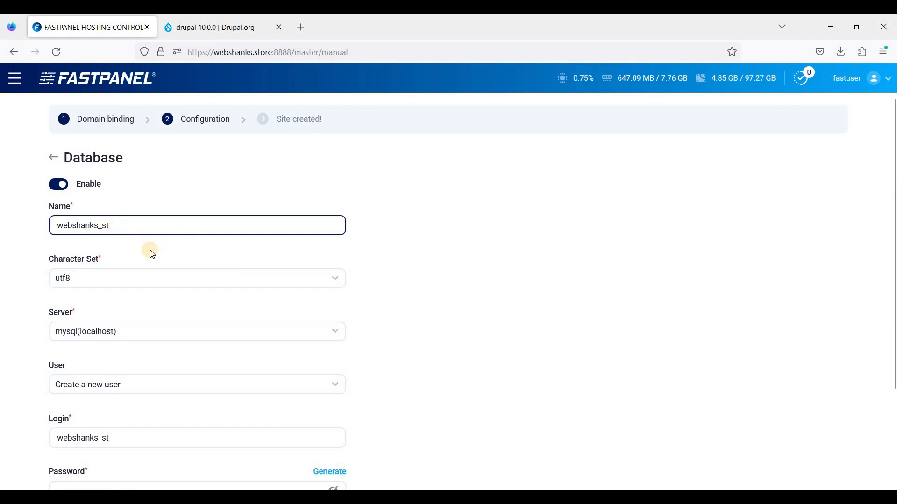
scroll(171, 271, down, 2)
scroll(141, 247, down, 2)
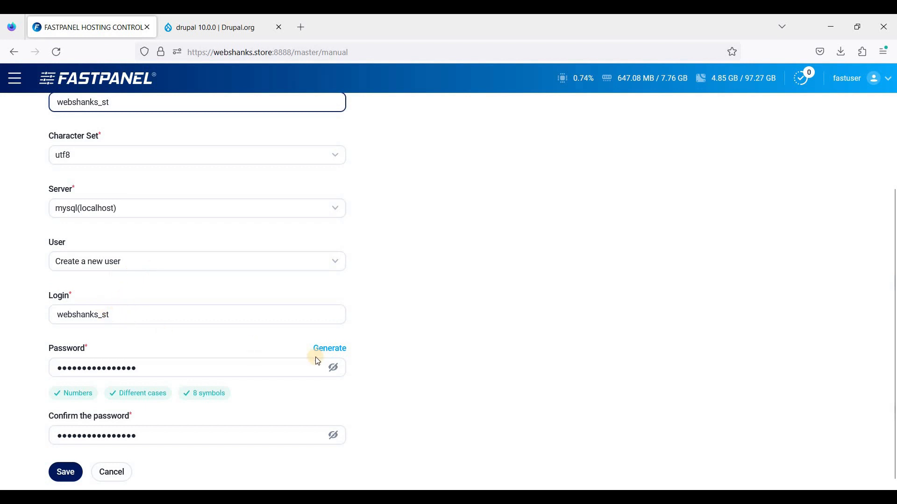
- Reveal the generated database password, check it together with the database name and login, and save the database settings
click(333, 368)
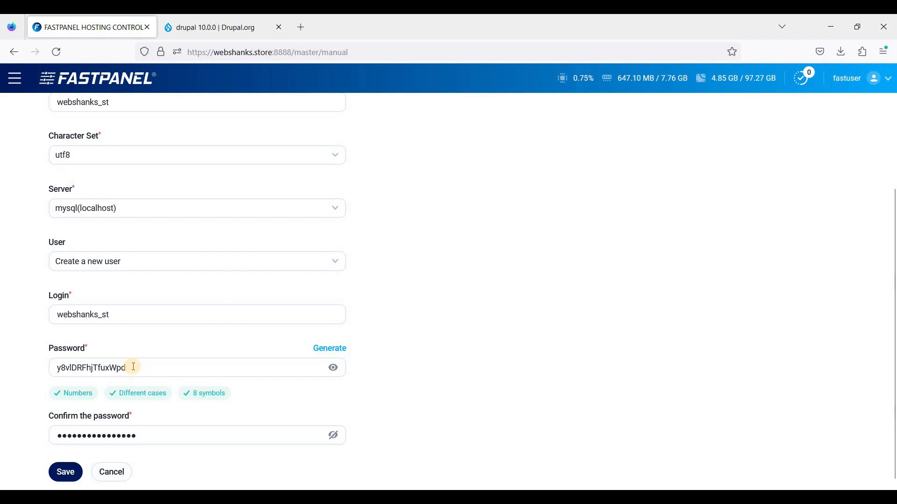
scroll(150, 369, down, 1)
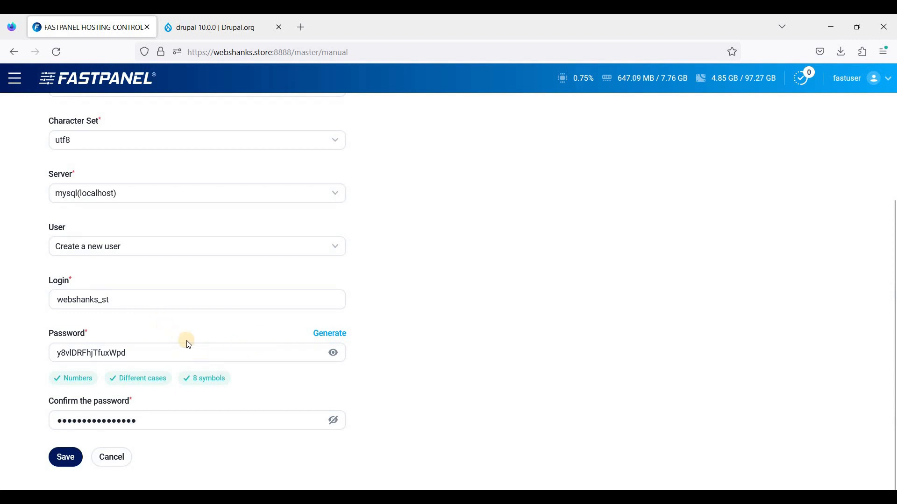
scroll(147, 373, up, 2)
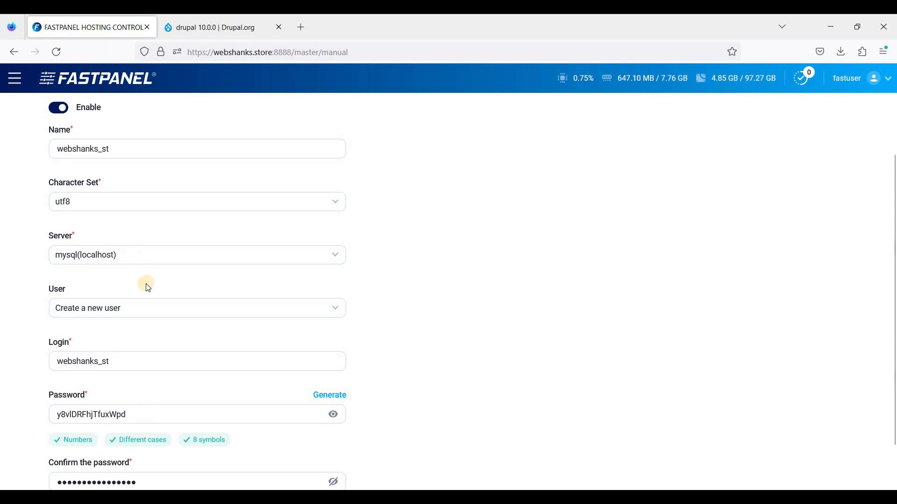
scroll(135, 266, down, 2)
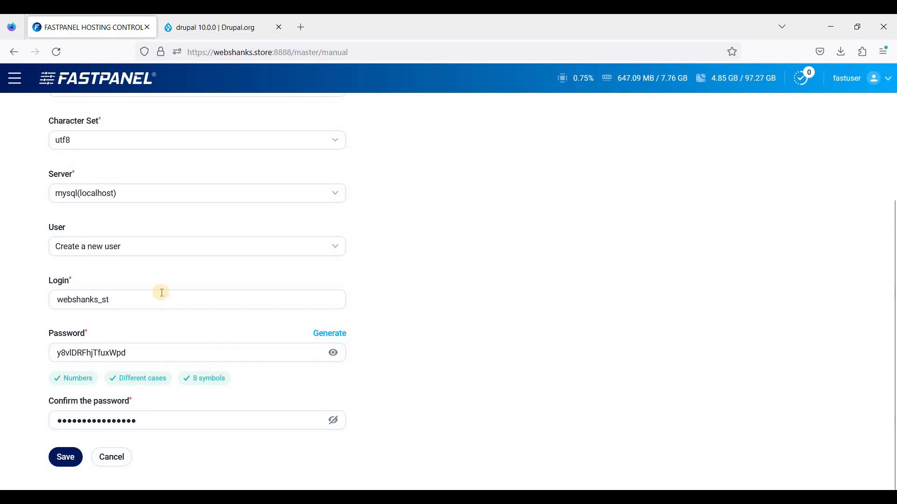
scroll(187, 322, up, 2)
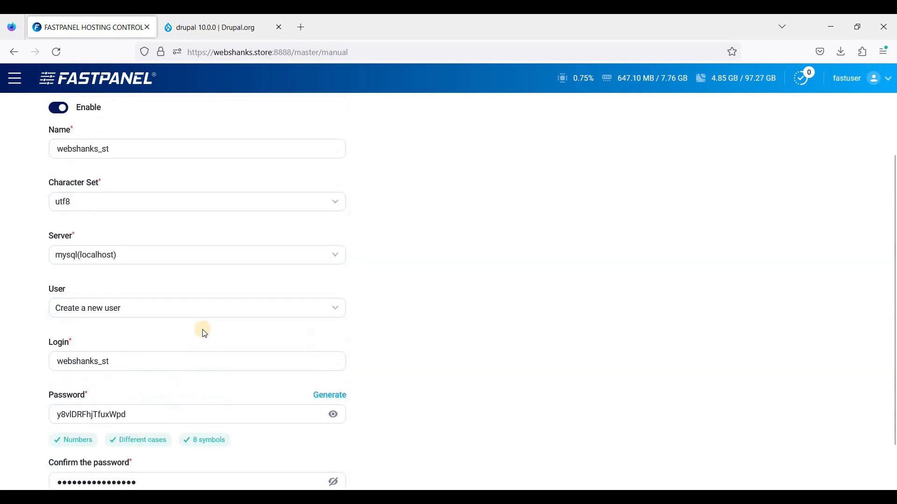
scroll(233, 313, down, 2)
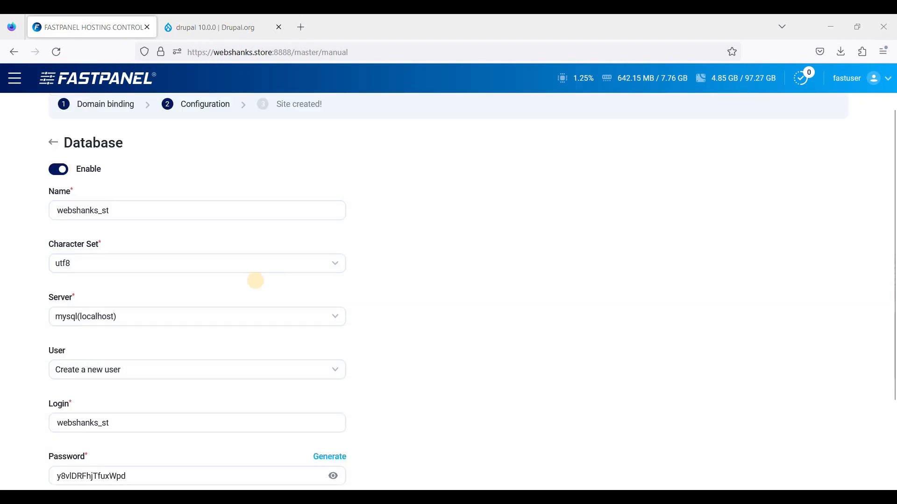
scroll(254, 280, down, 3)
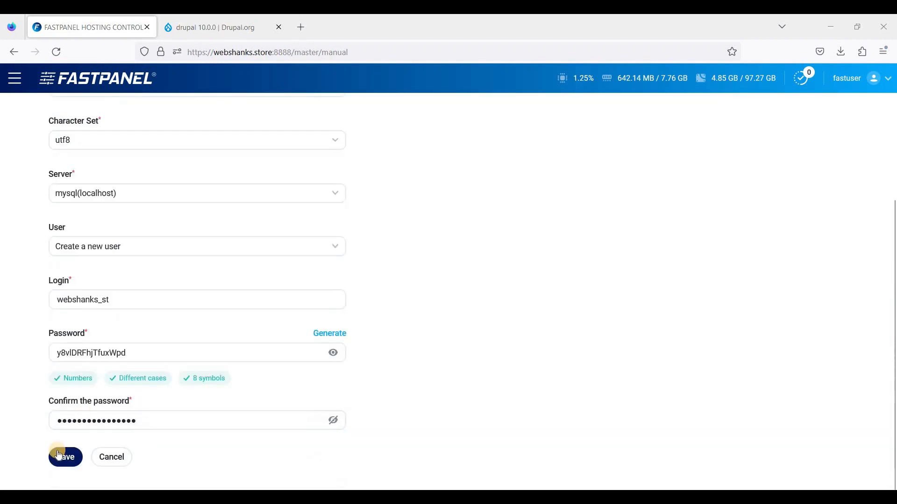
click(61, 461)
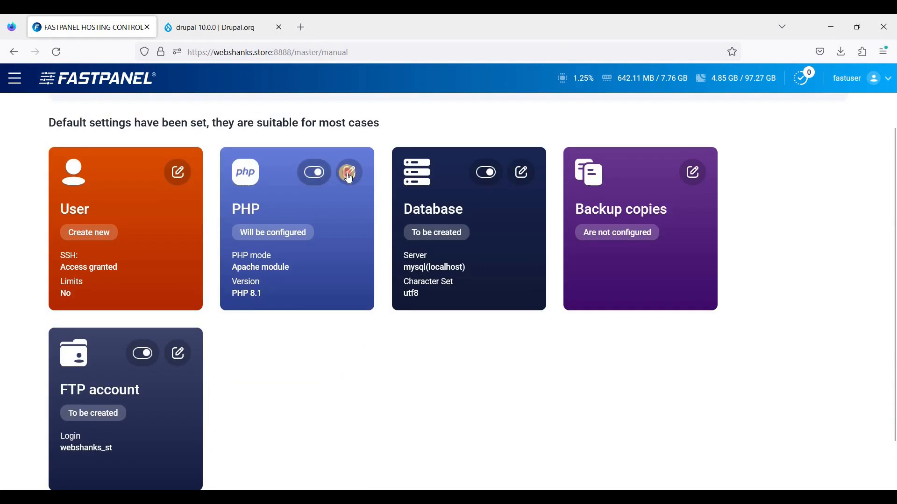
- Set the site's PHP mode to PHP-FPM with version php81 and save the PHP settings
click(330, 282)
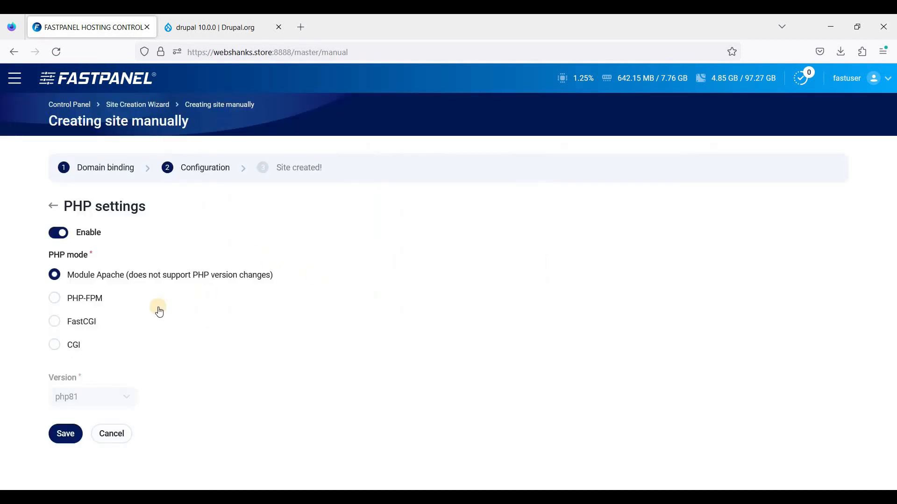
click(84, 299)
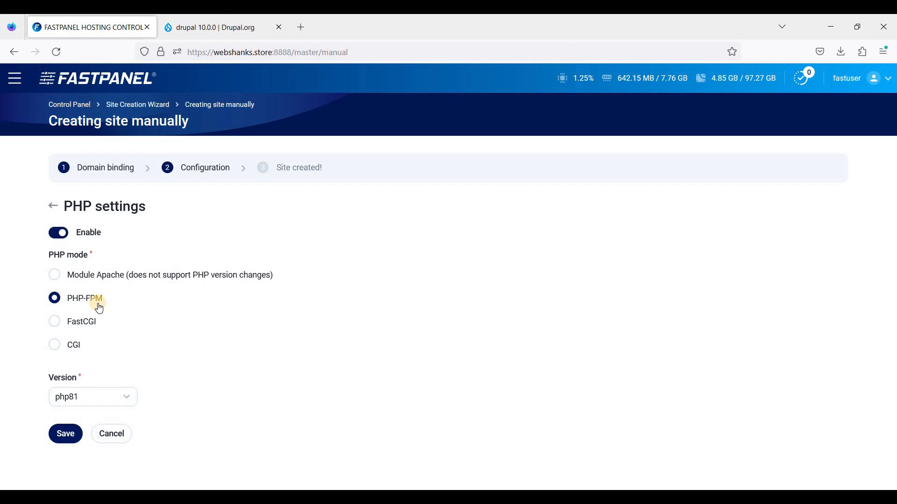
click(114, 405)
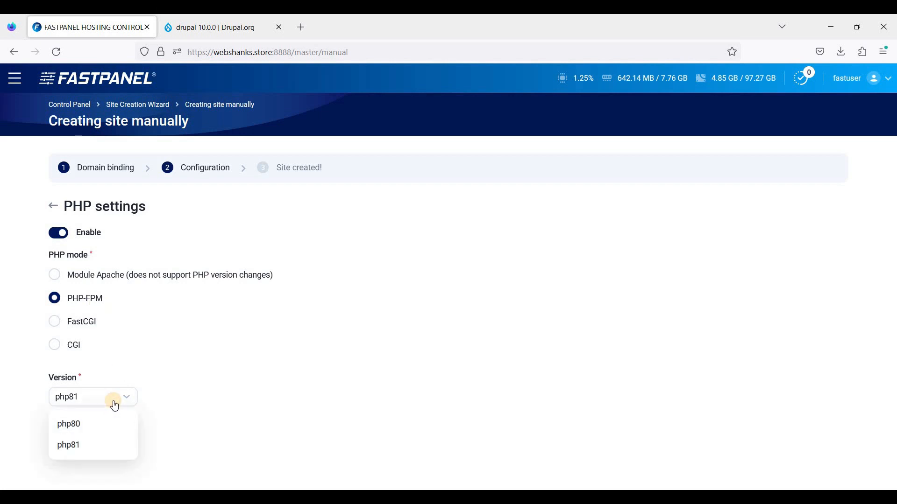
click(112, 398)
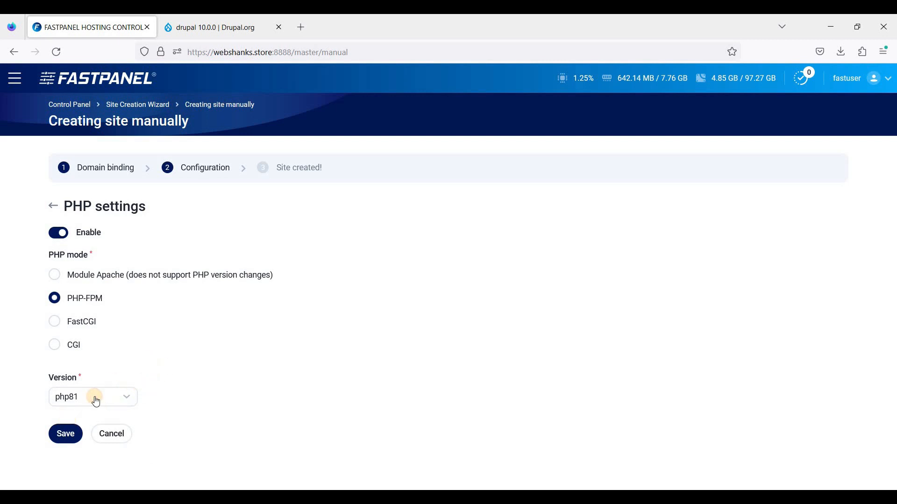
click(95, 397)
click(171, 387)
click(65, 436)
- Create the webshanks.store site with the configured settings and open its site card
scroll(343, 309, down, 3)
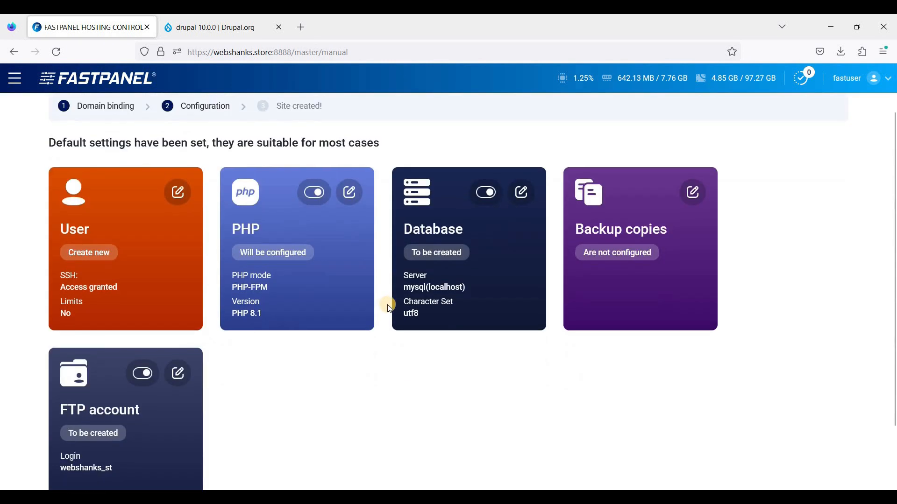
click(77, 459)
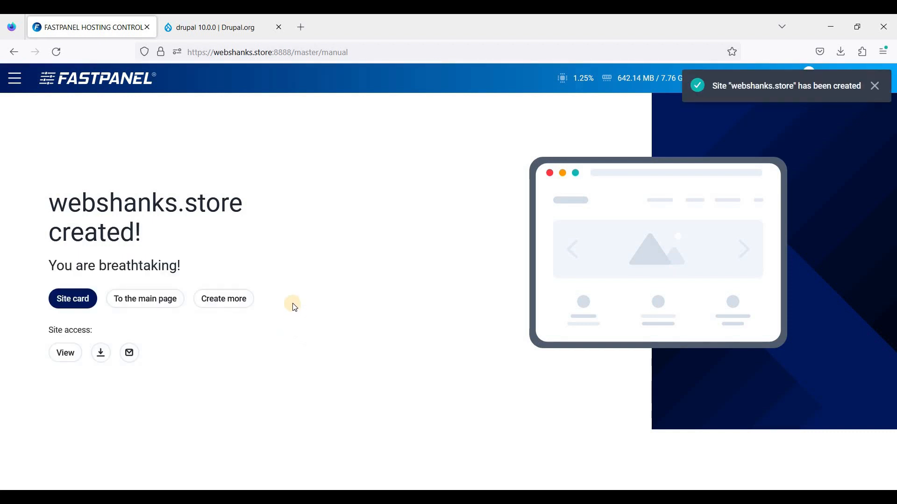
click(71, 299)
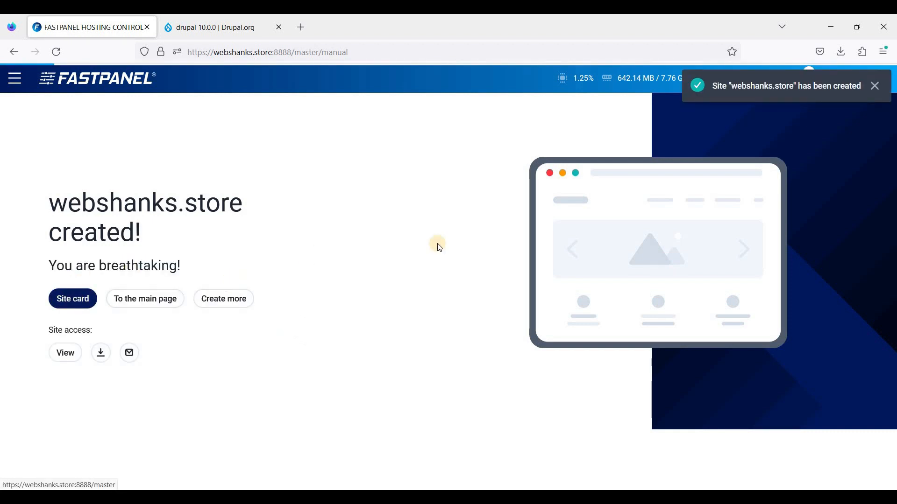
scroll(647, 325, down, 3)
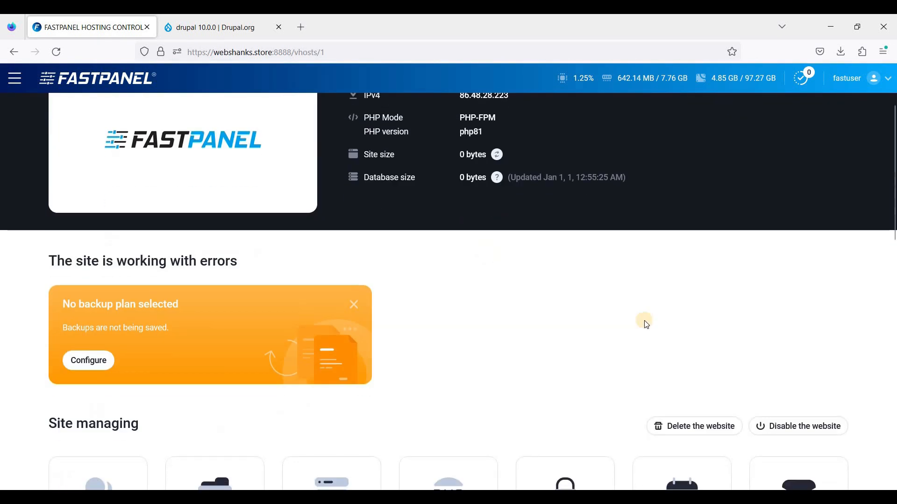
scroll(647, 325, down, 3)
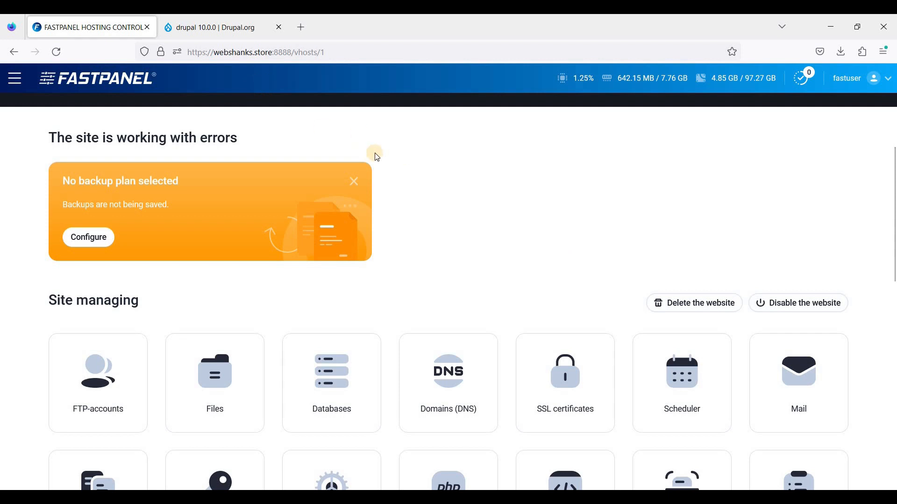
scroll(383, 195, up, 1)
scroll(383, 196, up, 5)
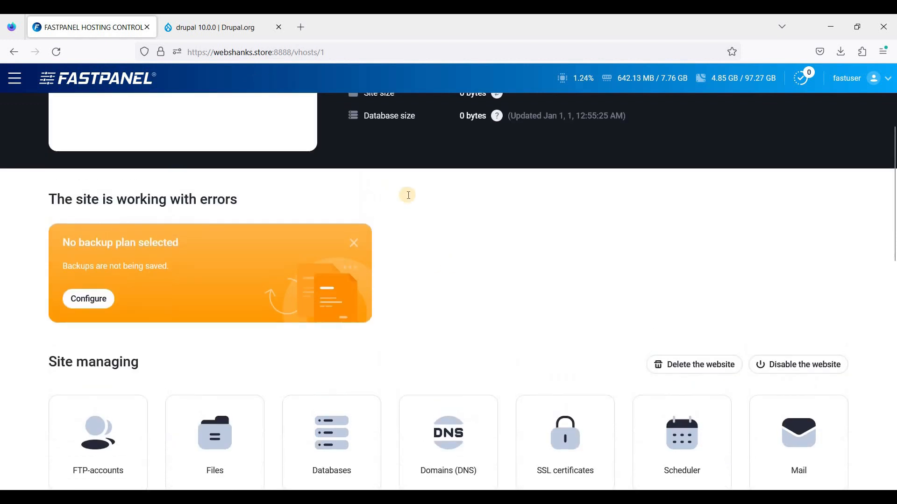
scroll(473, 206, down, 2)
scroll(441, 210, down, 4)
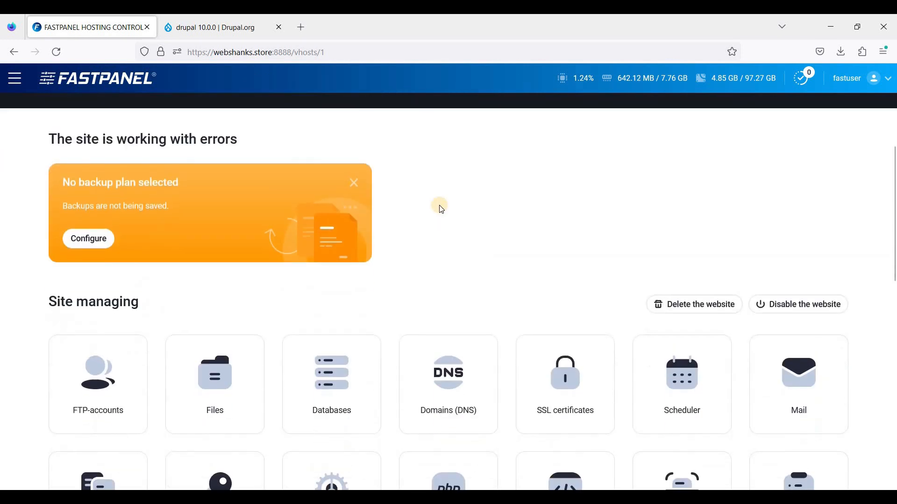
- Switch to the Namecheap account in a new tab and check webshanks.store's nameservers and its A records in Advanced DNS
key(ctrl+t)
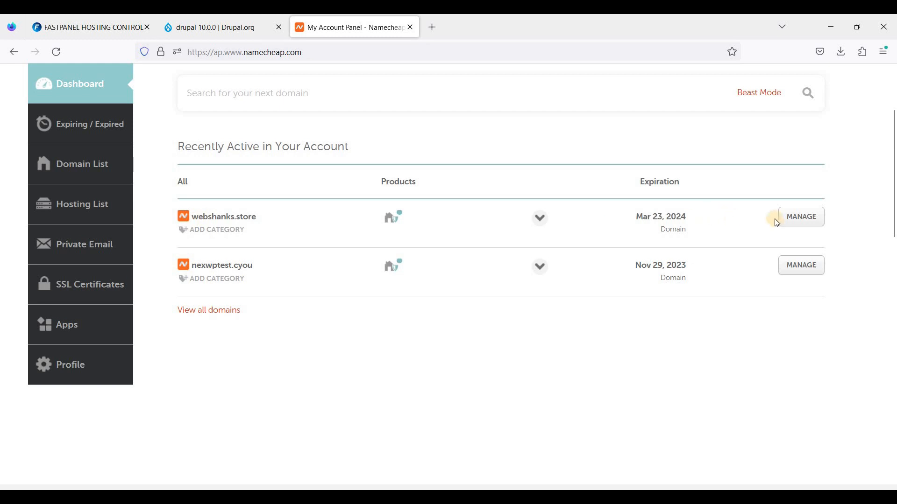
click(795, 219)
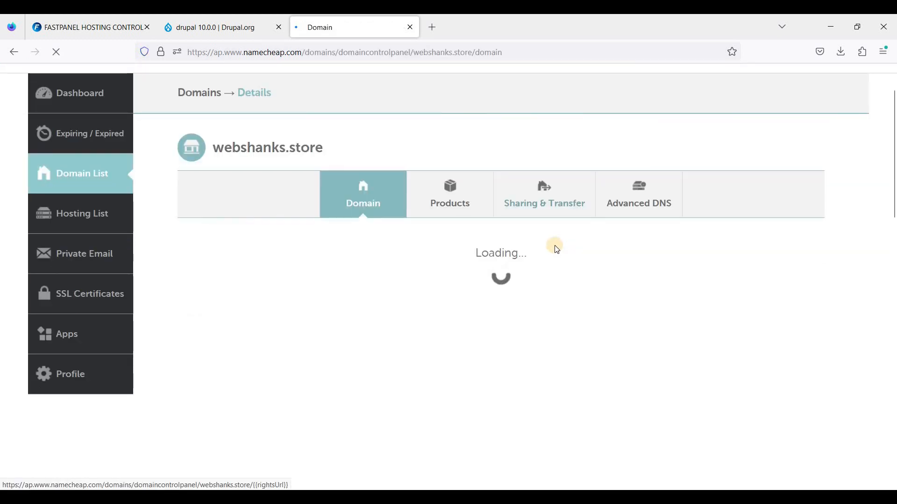
scroll(518, 271, down, 2)
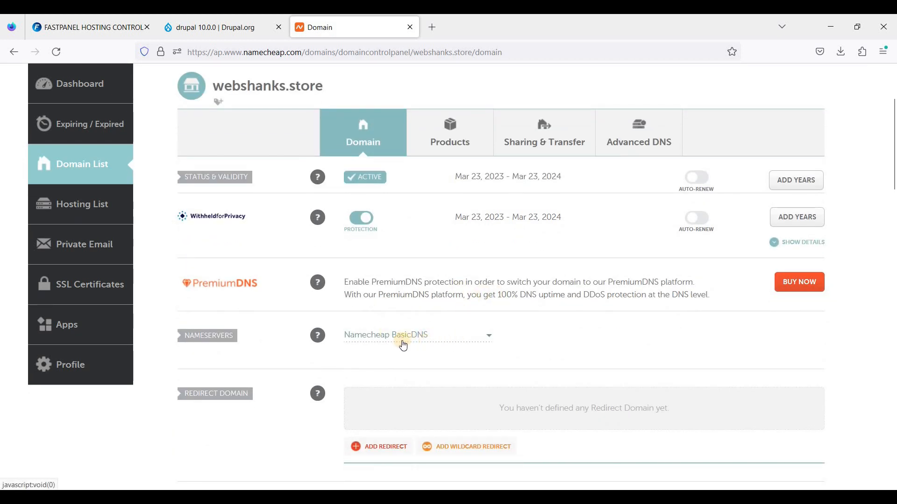
click(636, 158)
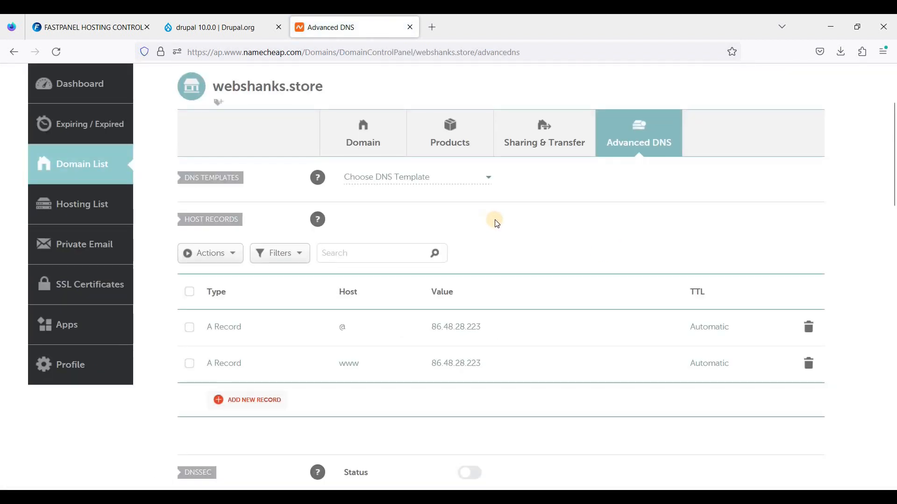
scroll(497, 224, down, 2)
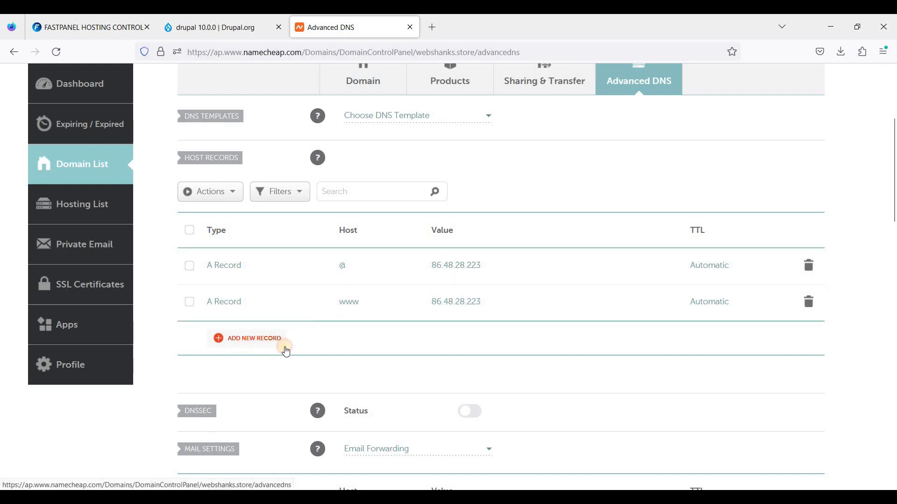
- Start a new A Record row with automatic TTL in the host records of webshanks.store
click(285, 350)
click(248, 262)
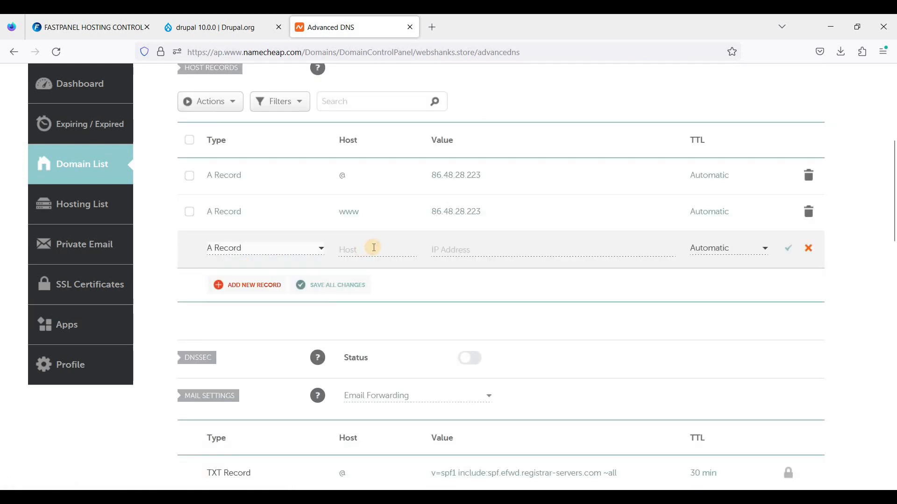
click(364, 249)
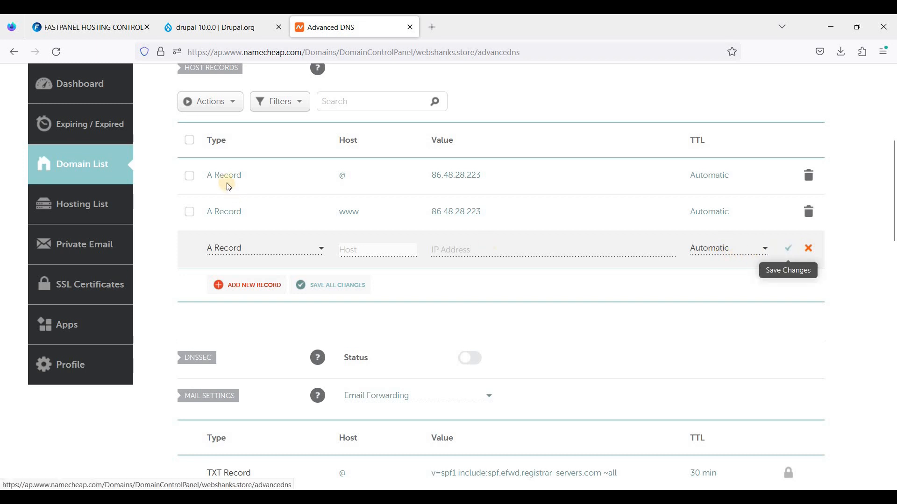
- Switch back to FASTPANEL and issue a normal Let's Encrypt certificate for webshanks.store with a key length of 2048
click(109, 32)
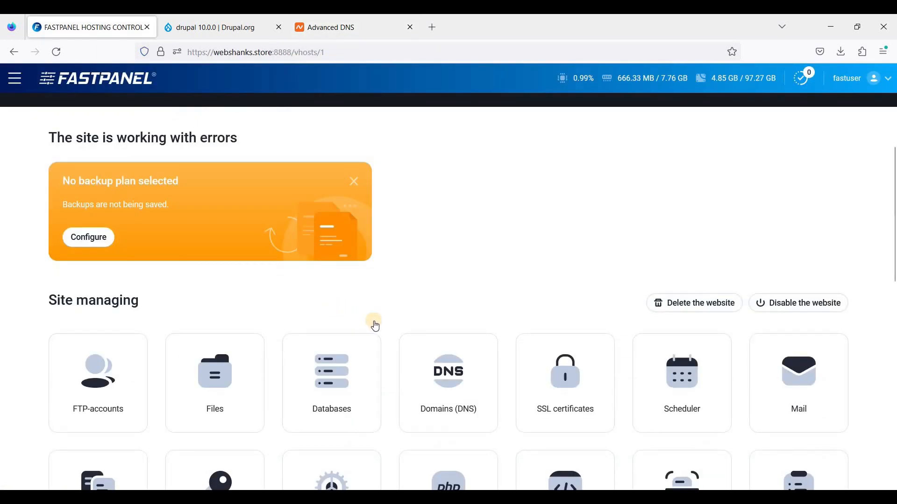
scroll(375, 326, down, 1)
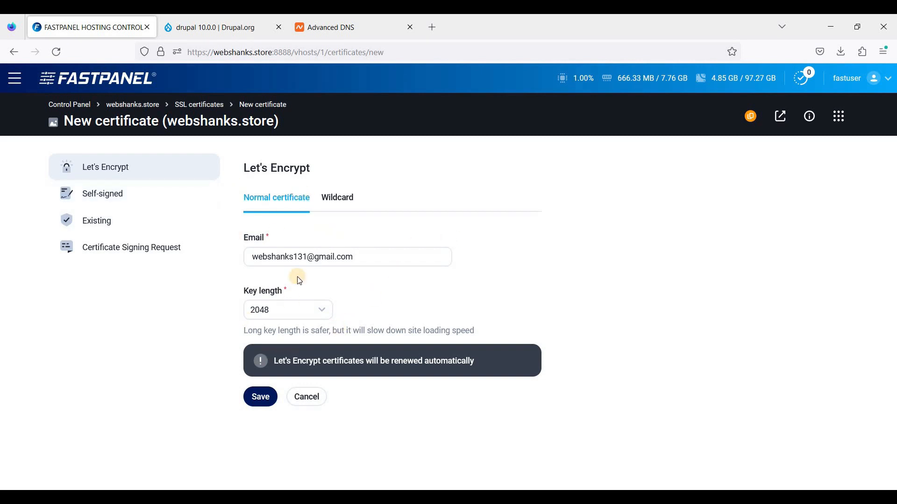
click(262, 397)
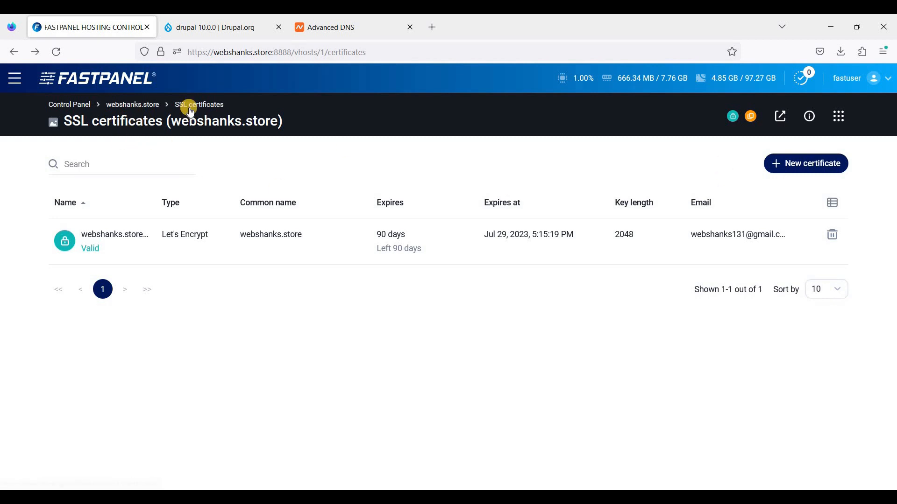
- Return to the webshanks.store site card and open the site's file manager
click(131, 105)
scroll(301, 253, down, 3)
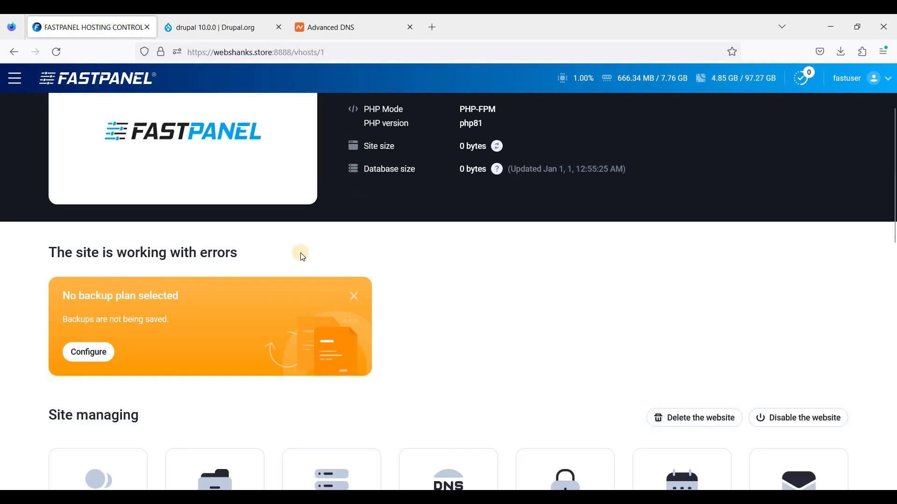
scroll(401, 282, up, 3)
scroll(342, 281, down, 6)
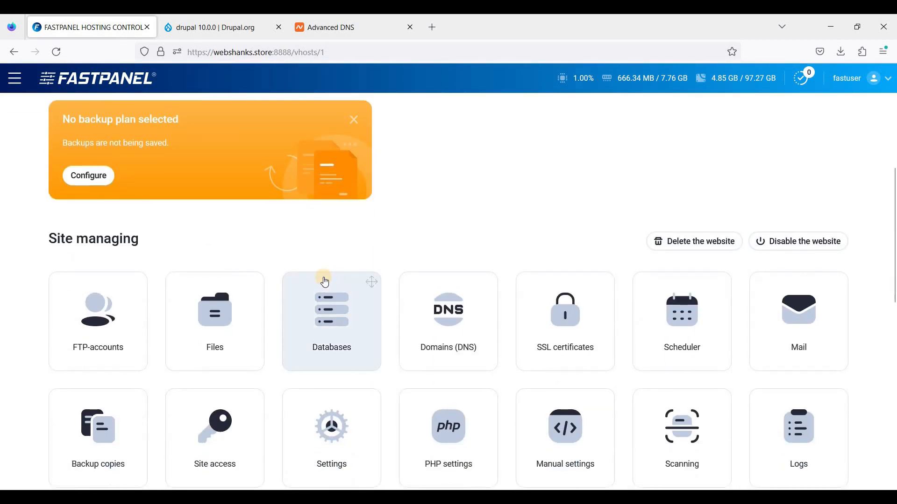
scroll(326, 283, down, 3)
click(231, 239)
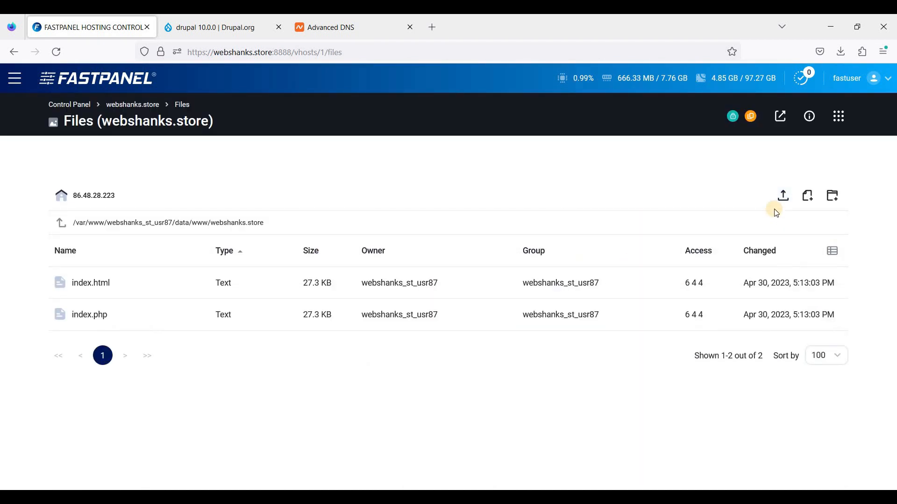
- Upload the drupal-10.0.0 ZIP archive from Downloads into the webshanks.store folder and extract it there
click(783, 197)
click(150, 108)
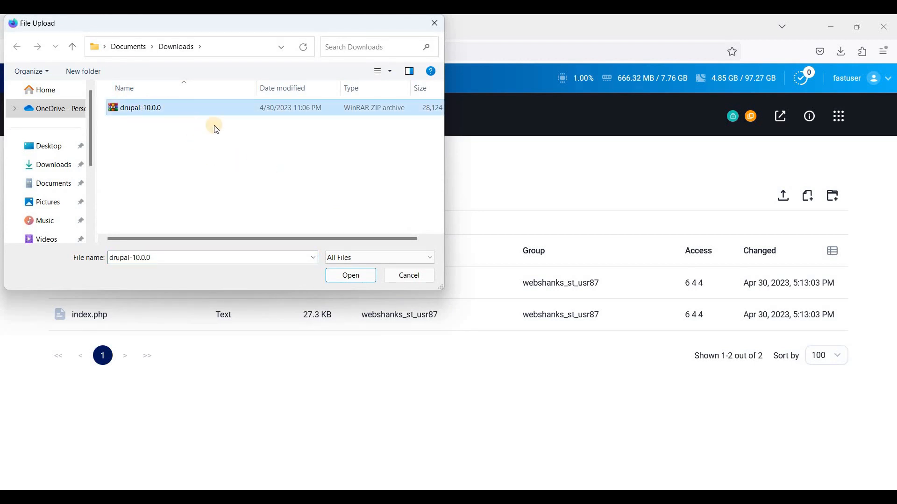
click(345, 276)
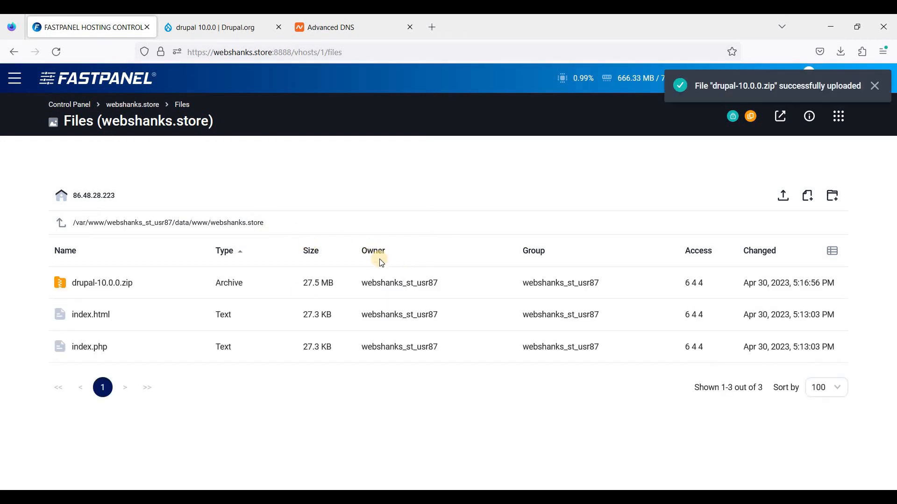
right_click(114, 280)
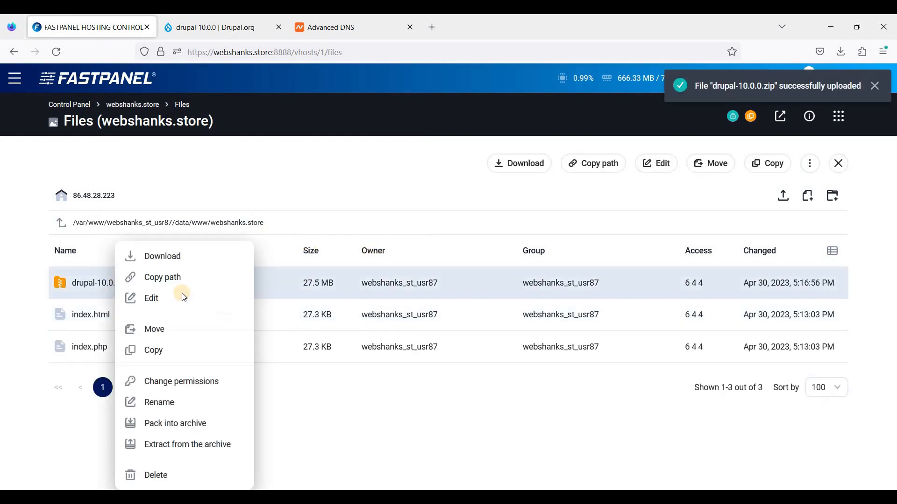
click(185, 445)
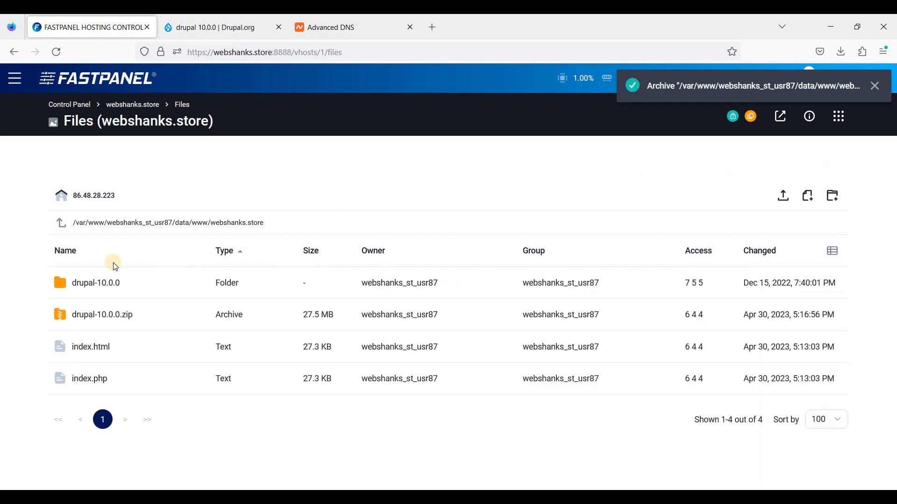
- Open webshanks.store in a new tab, check the page it serves, and return to the site's file manager
drag(101, 120, 211, 122)
right_click(198, 122)
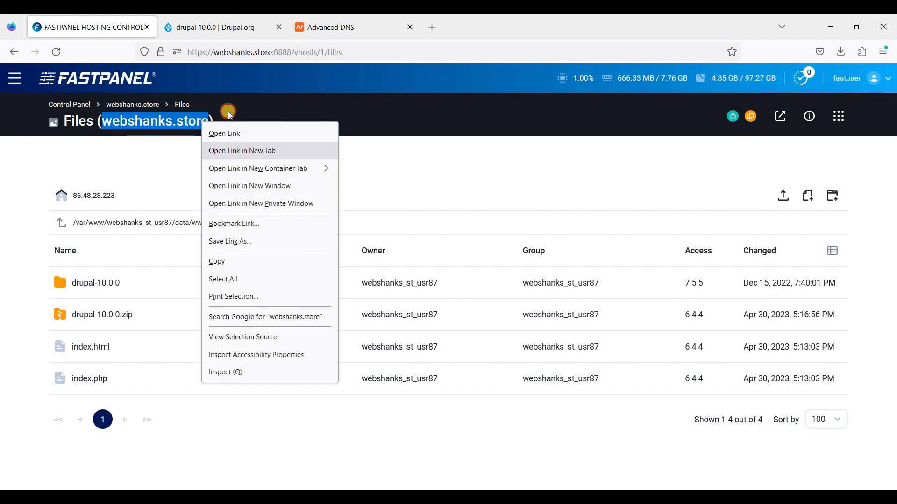
click(234, 150)
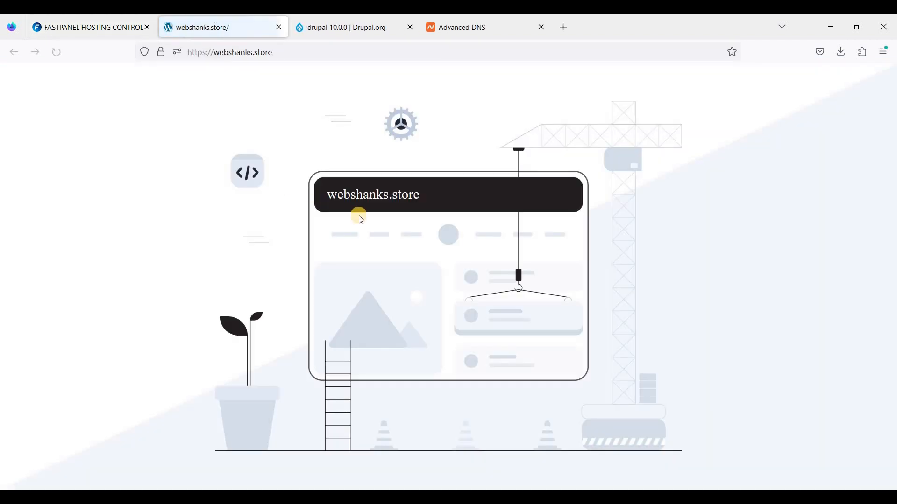
click(131, 26)
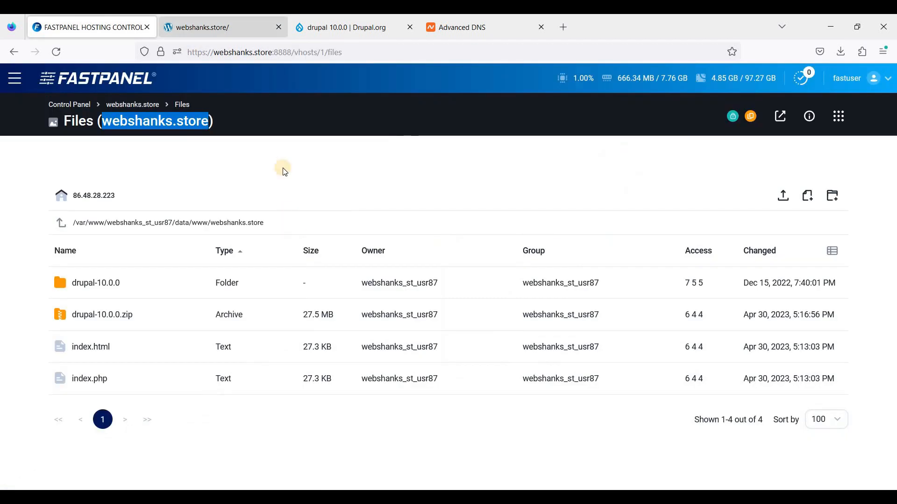
click(191, 21)
click(135, 27)
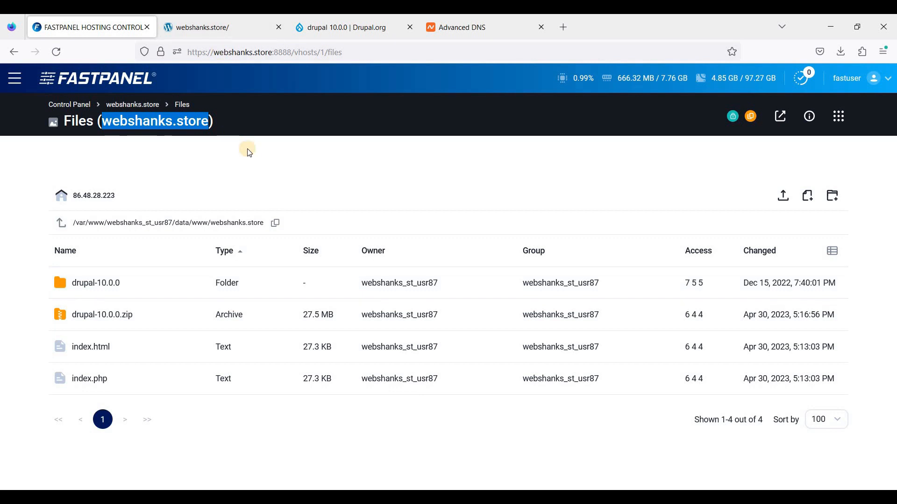
key(ctrl+Tab)
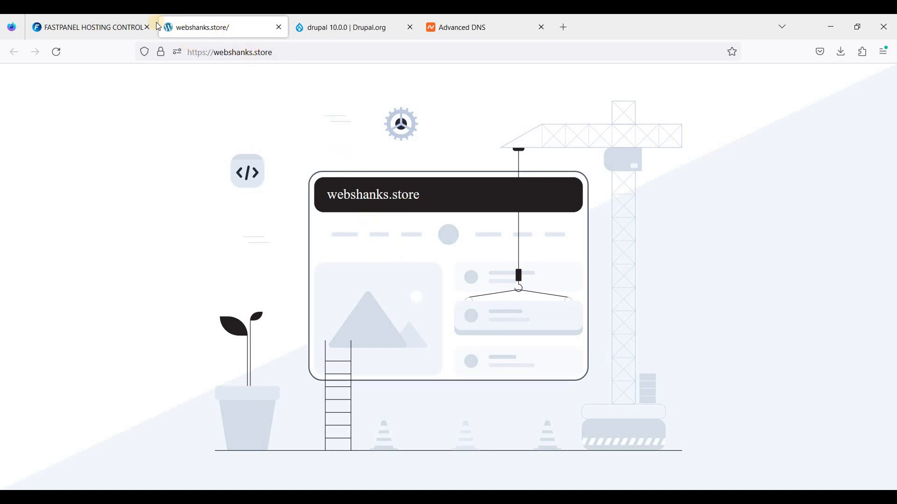
click(79, 25)
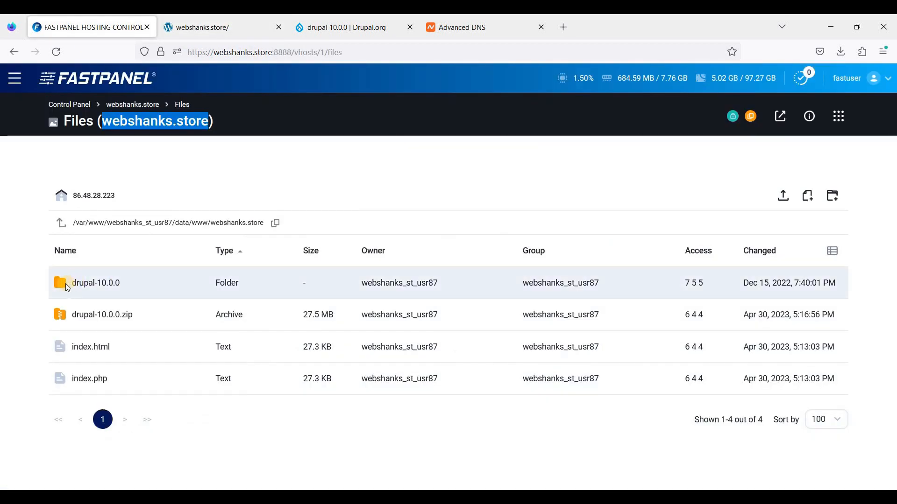
- Open the extracted drupal-10.0.0 folder and look through the folders and files it contains
double_click(91, 285)
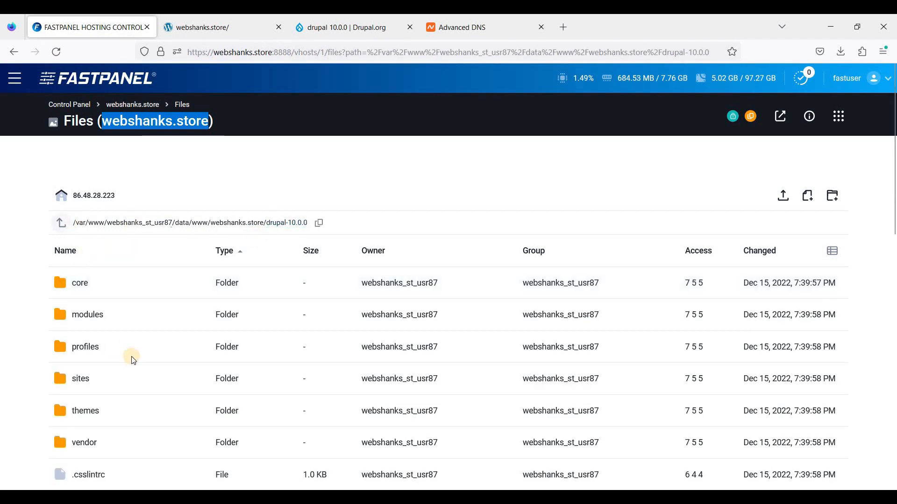
scroll(100, 290, down, 3)
scroll(80, 236, up, 3)
click(63, 227)
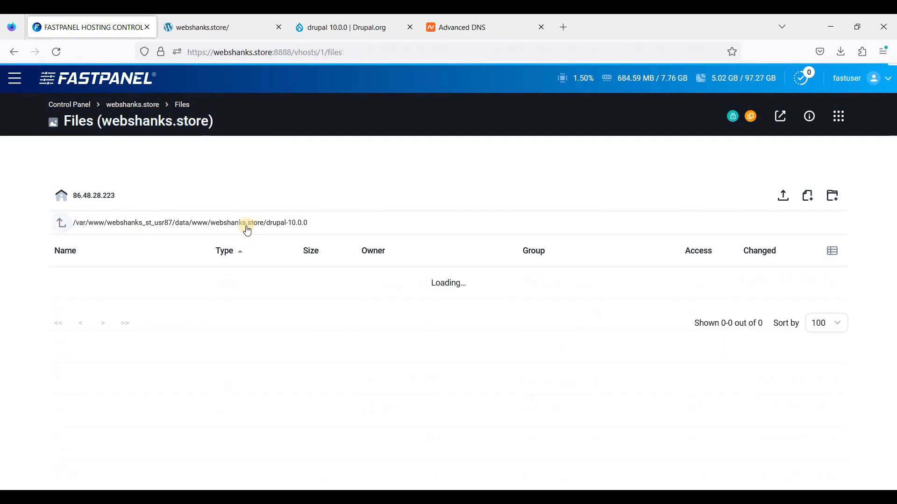
double_click(63, 284)
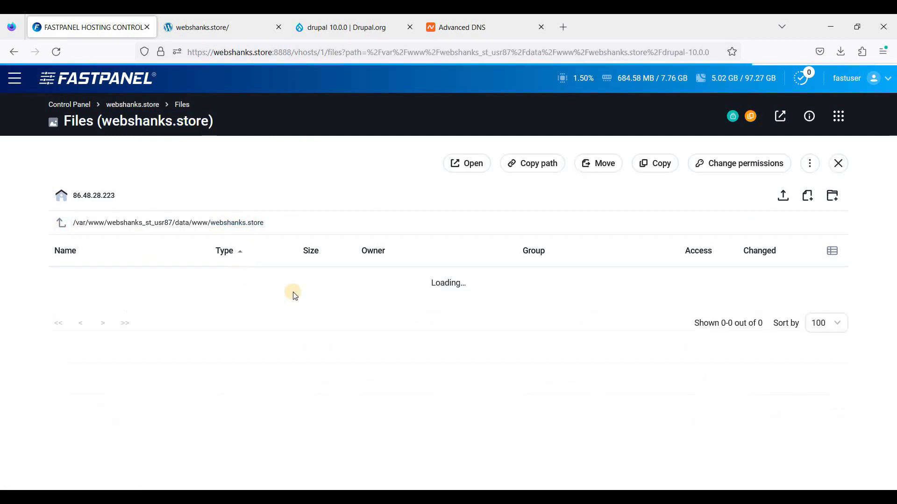
scroll(363, 313, down, 5)
scroll(364, 317, down, 7)
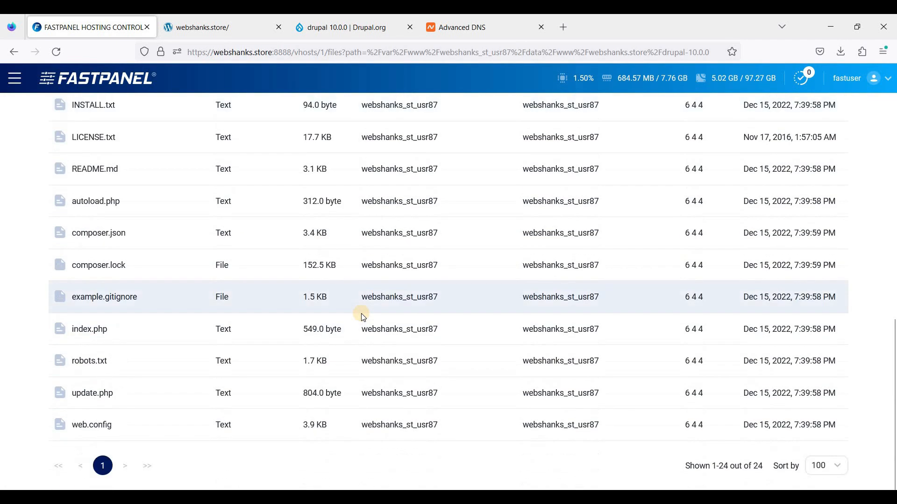
scroll(365, 313, up, 12)
scroll(383, 316, down, 8)
scroll(382, 317, down, 5)
scroll(383, 317, up, 9)
scroll(369, 311, up, 4)
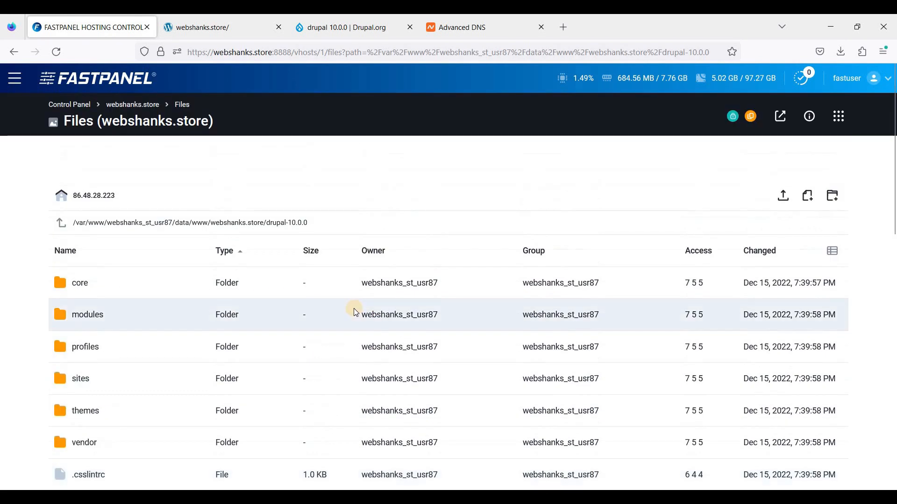
scroll(250, 329, down, 8)
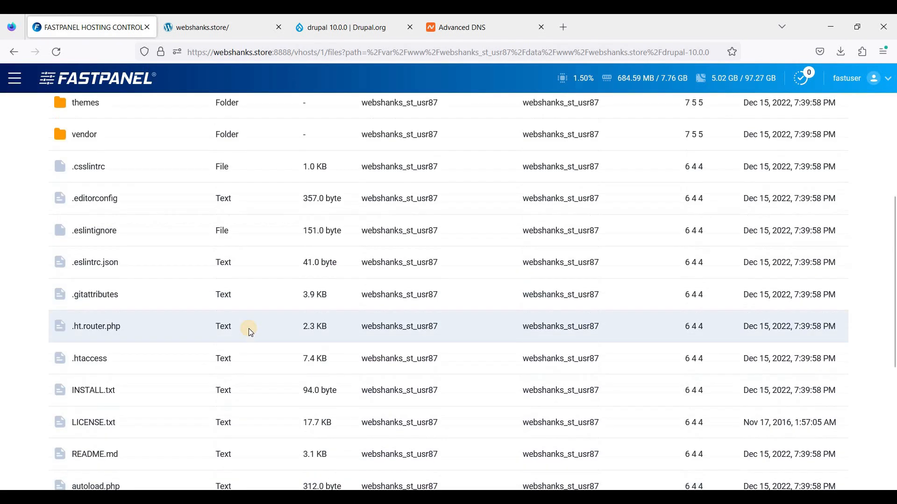
scroll(267, 325, up, 6)
scroll(110, 282, up, 5)
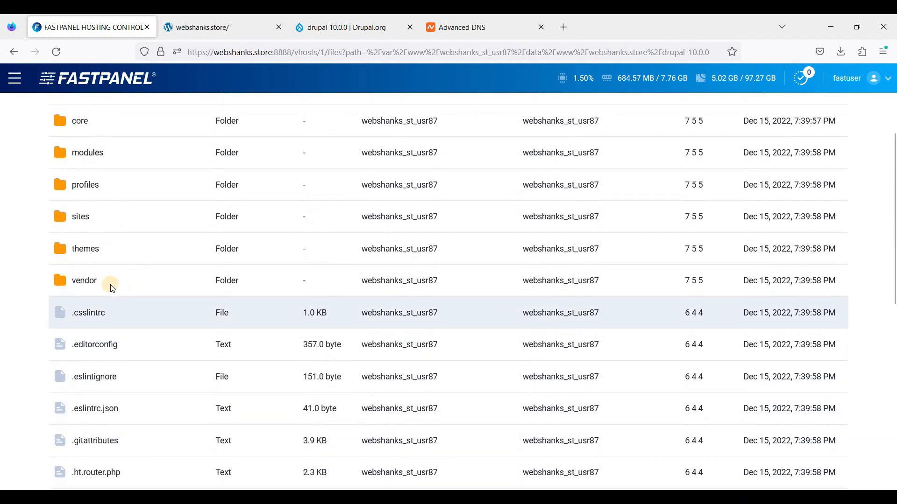
- Select every folder and file inside drupal-10.0.0, from core through web.config, and mark them all for moving
click(94, 284)
ctrl+click(379, 317)
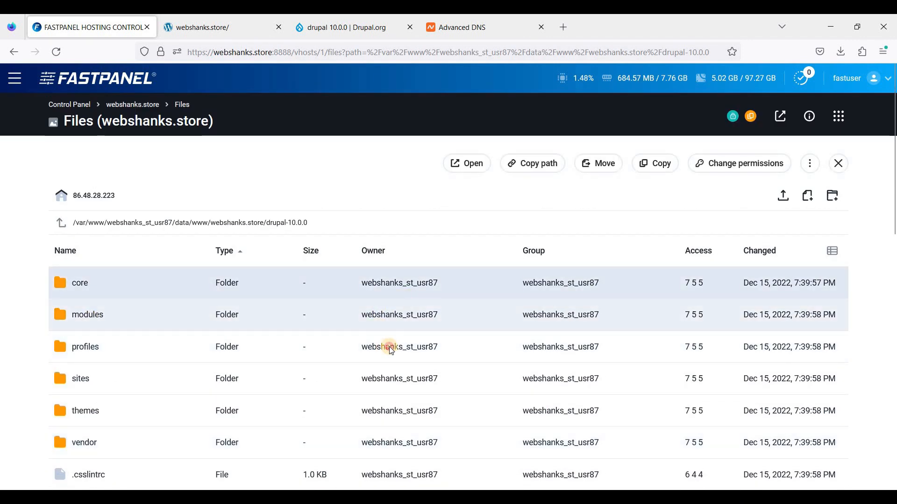
ctrl+click(389, 347)
scroll(452, 285, down, 4)
ctrl+click(405, 204)
ctrl+click(400, 230)
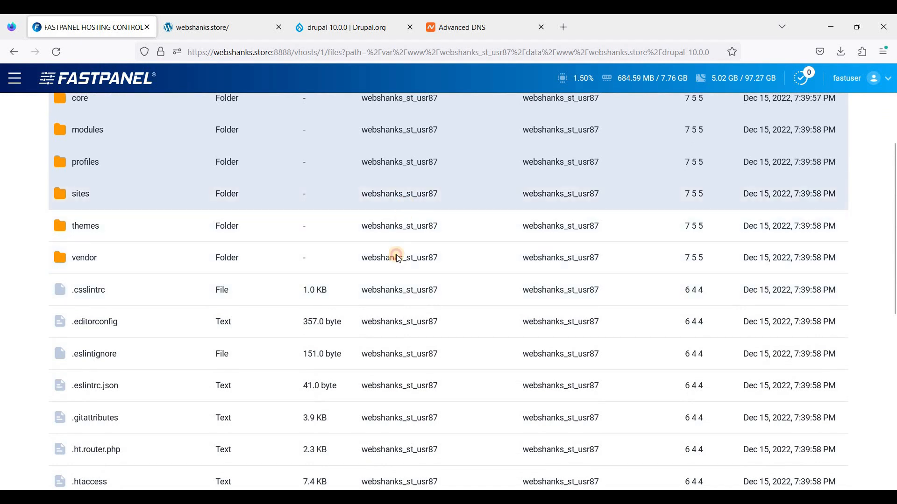
ctrl+click(396, 257)
ctrl+click(393, 301)
ctrl+click(433, 333)
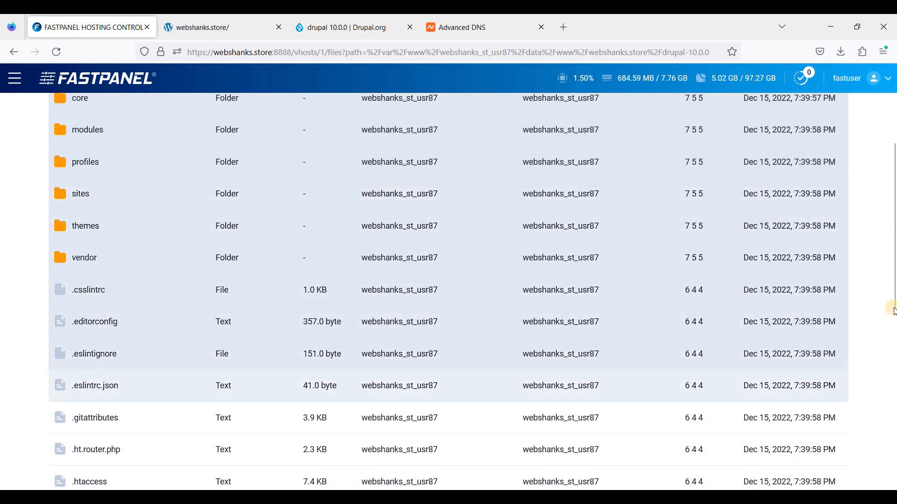
scroll(434, 174, down, 5)
ctrl+click(432, 174)
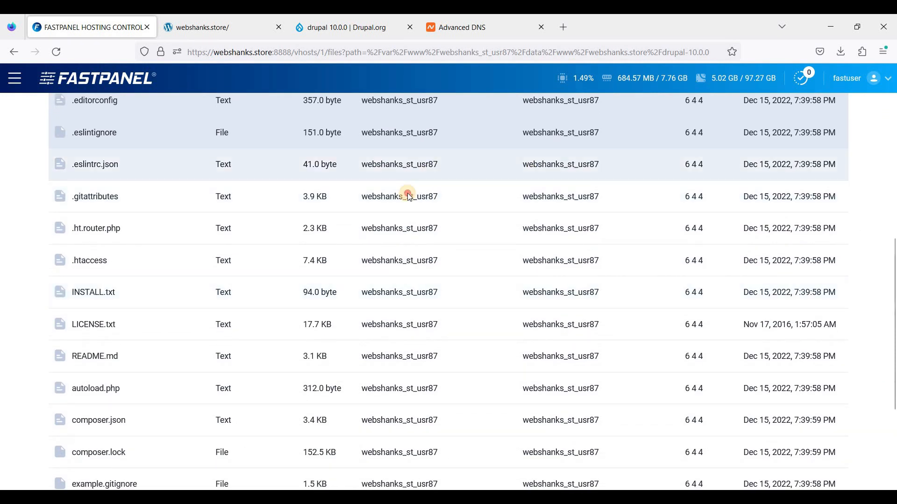
ctrl+click(405, 196)
ctrl+click(397, 228)
ctrl+click(392, 261)
ctrl+click(391, 293)
ctrl+click(395, 333)
ctrl+click(399, 366)
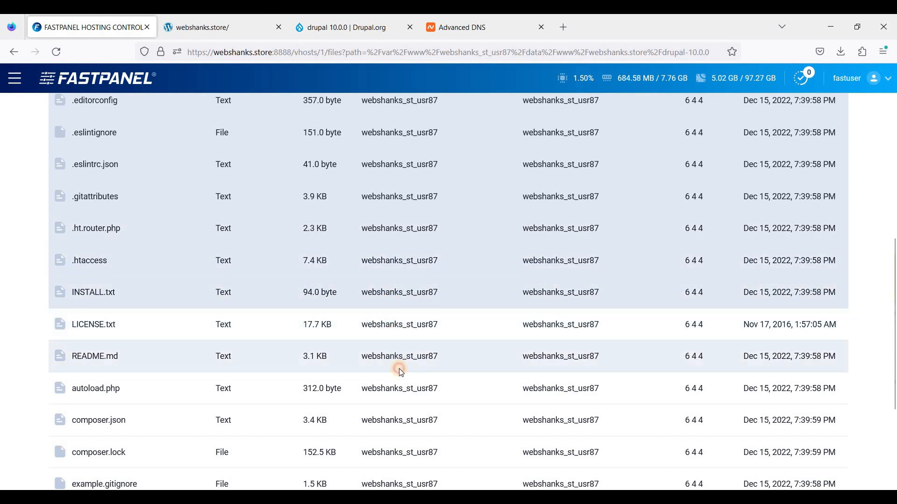
ctrl+click(392, 389)
ctrl+click(385, 425)
click(890, 424)
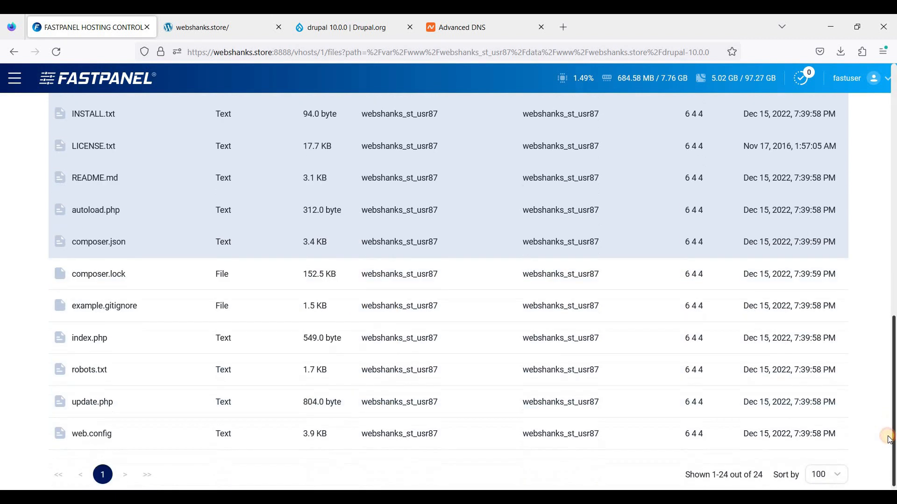
ctrl+click(356, 287)
ctrl+click(373, 273)
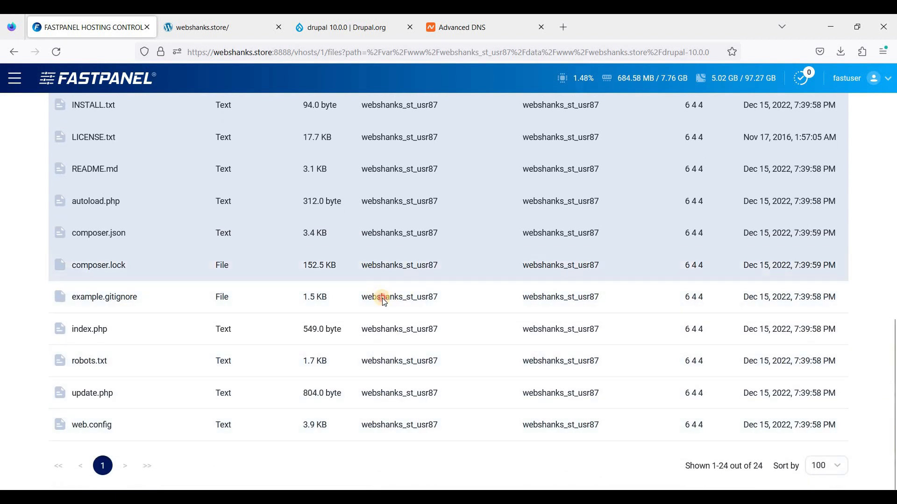
ctrl+click(382, 298)
ctrl+click(391, 333)
ctrl+click(391, 358)
ctrl+click(384, 393)
ctrl+click(379, 416)
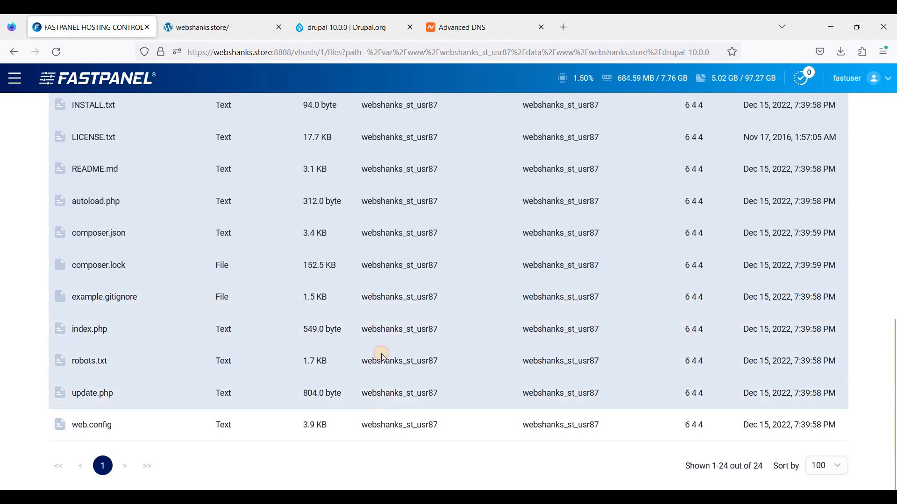
scroll(379, 264, up, 10)
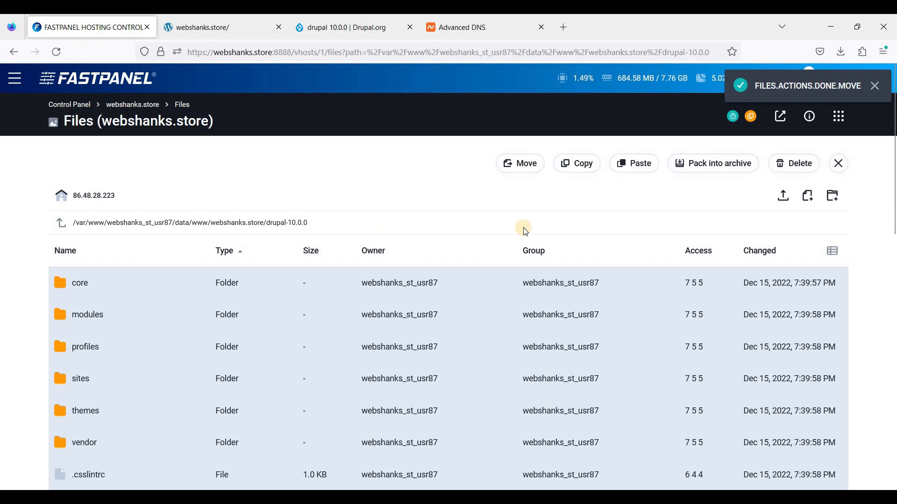
- Go up to the webshanks.store root folder and paste the moved Drupal folders and files there
click(254, 223)
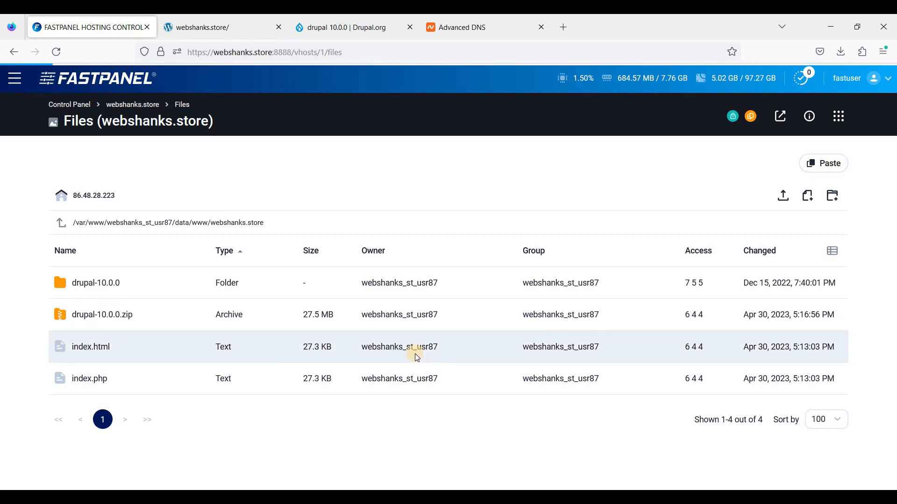
scroll(414, 362, down, 15)
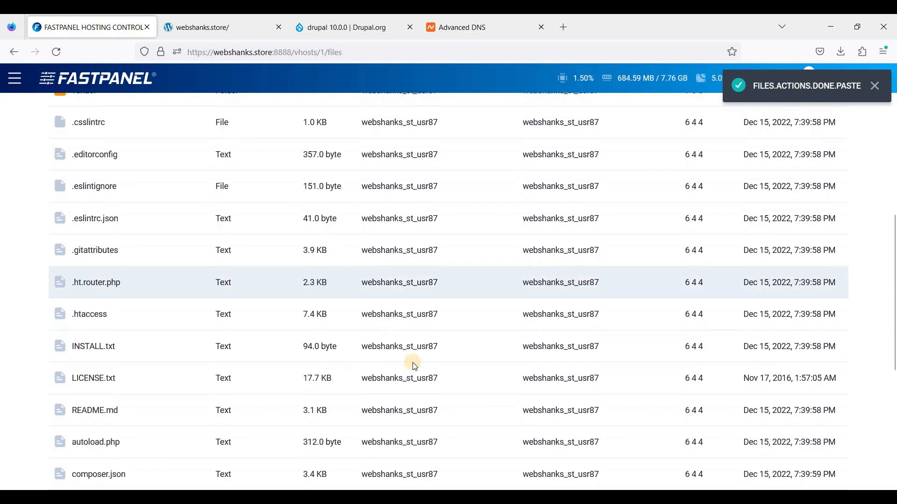
scroll(409, 364, up, 14)
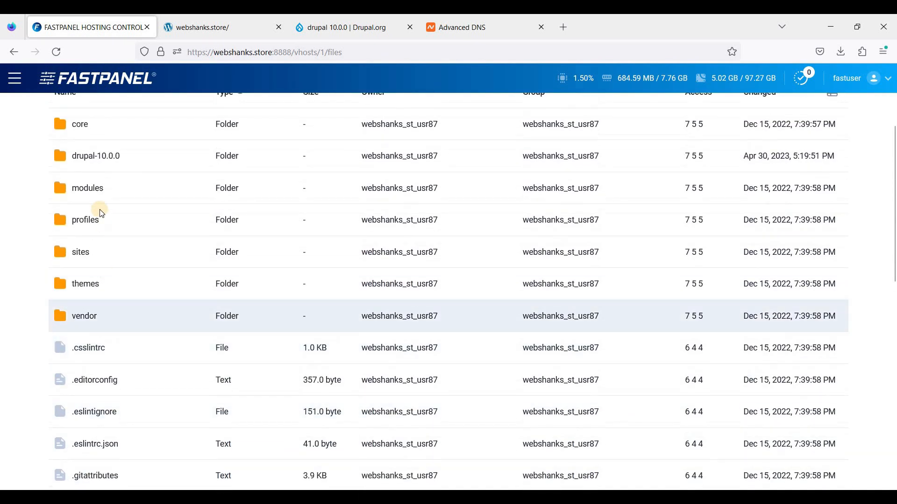
- Delete the leftover drupal-10.0.0 folder from the webshanks.store root and look through the remaining files
click(102, 243)
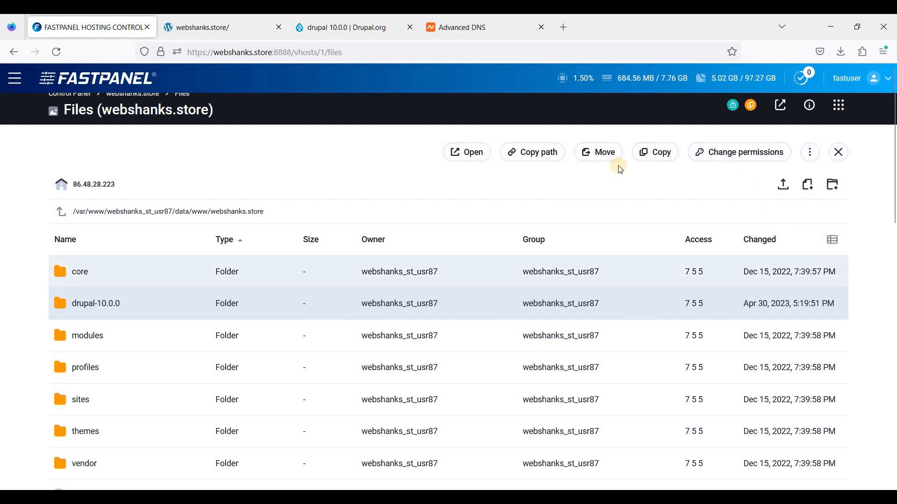
right_click(666, 306)
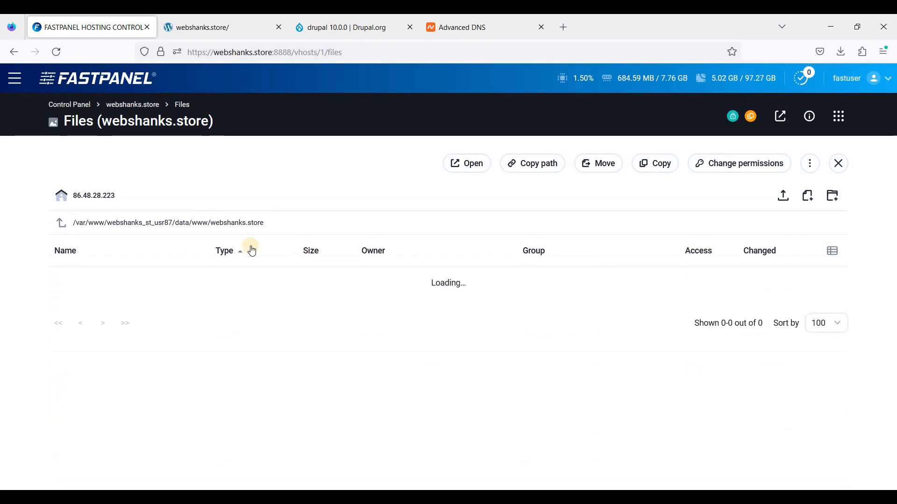
scroll(186, 349, down, 5)
scroll(234, 234, down, 7)
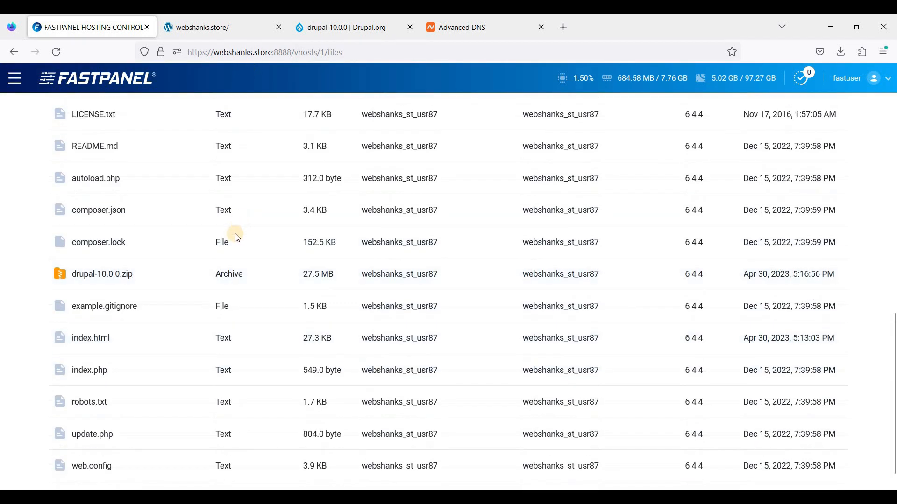
scroll(217, 124, up, 7)
- Switch to the webshanks.store page and load the site address again to launch the Drupal installer
click(220, 29)
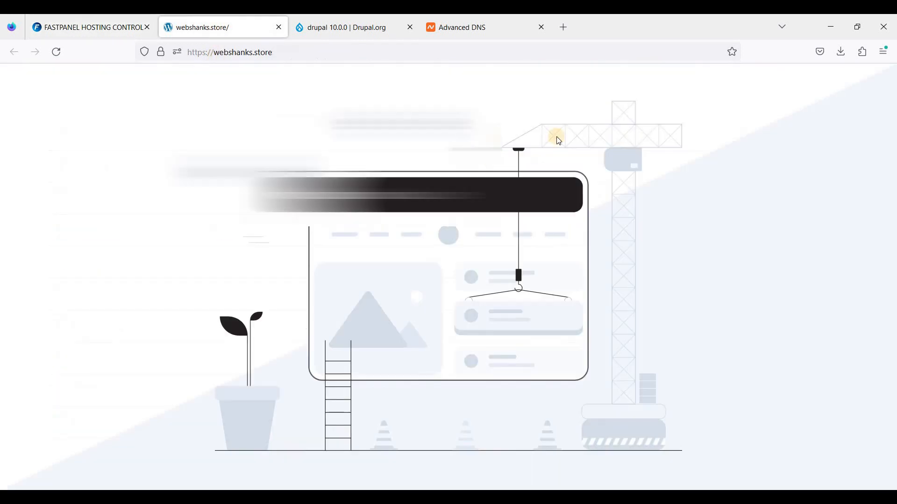
click(375, 52)
key(Return)
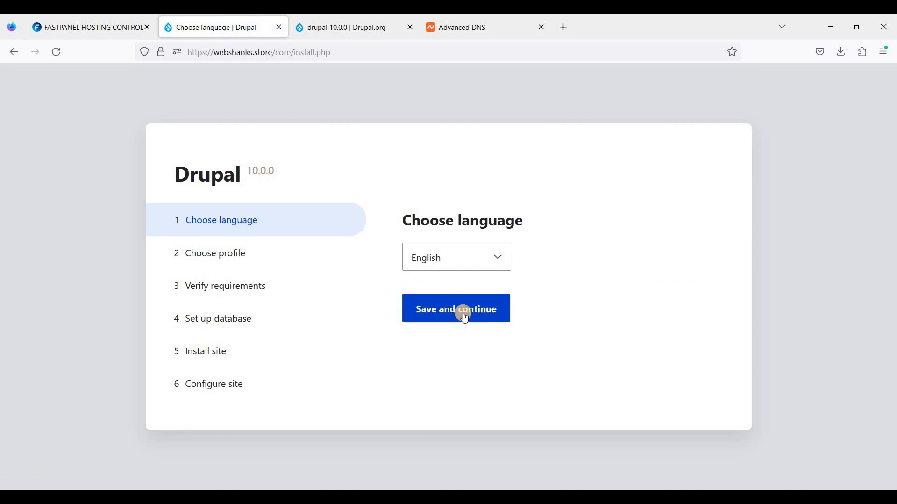
- Choose English as the installation language and Standard as the installation profile
click(449, 306)
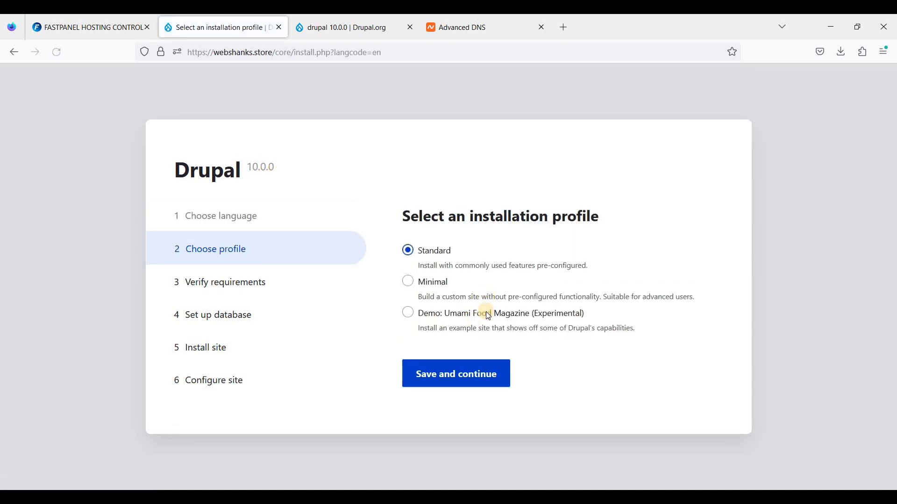
click(452, 387)
click(445, 380)
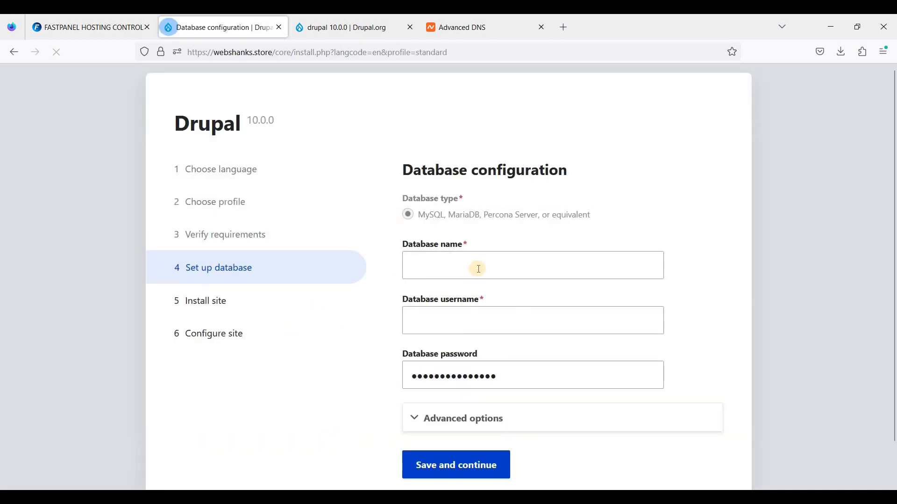
- Copy the database details from the Notepad notes, setting both the database name and the database username to webshanks_st
click(604, 285)
key(alt+Tab)
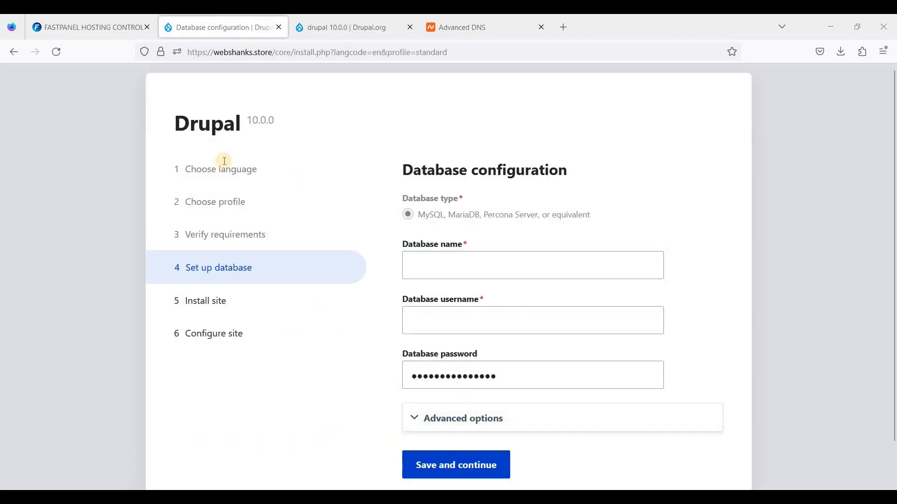
drag(171, 129, 170, 129)
key(ctrl+c)
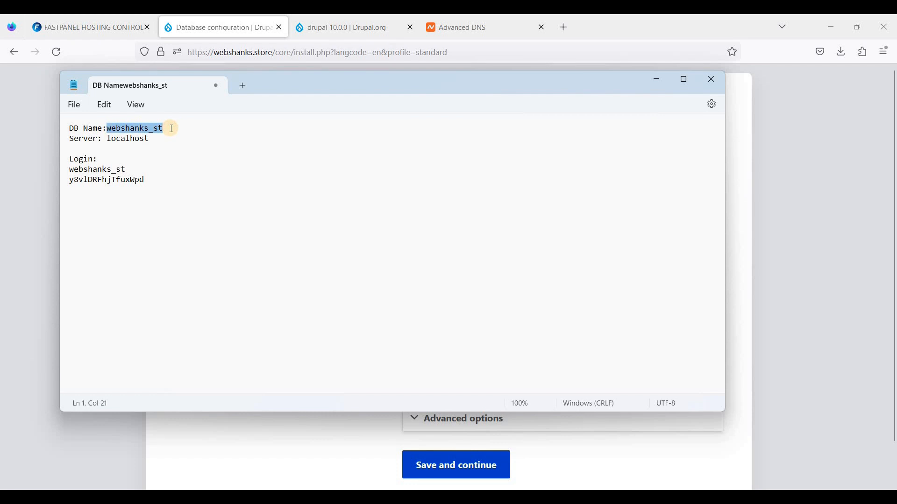
click(195, 24)
click(429, 269)
key(ctrl+v)
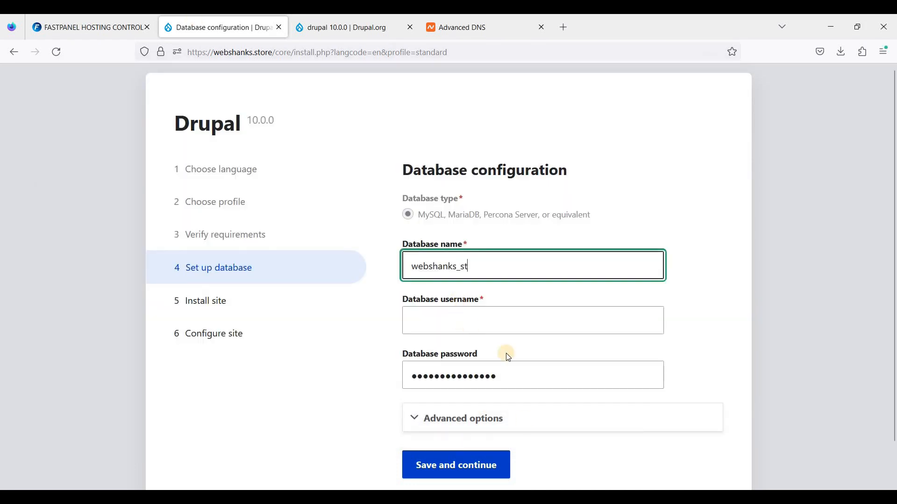
key(alt+Tab)
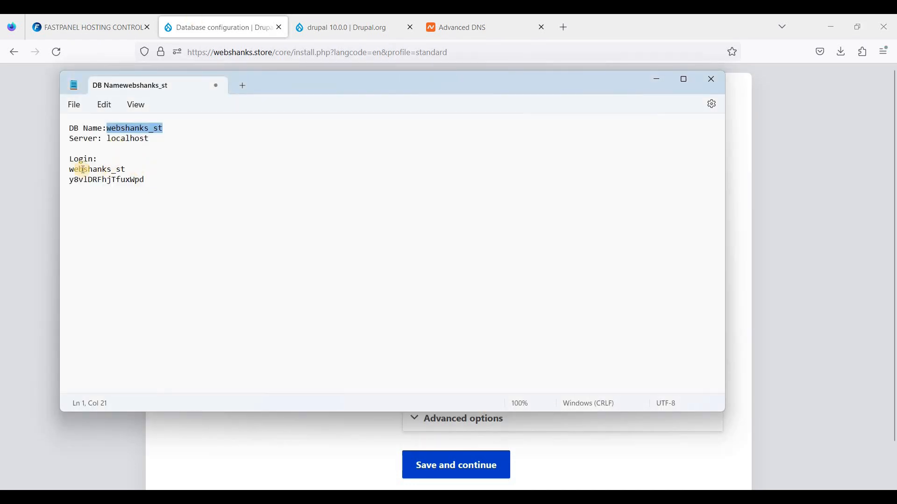
key(alt+Tab)
key(Tab)
key(ctrl+v)
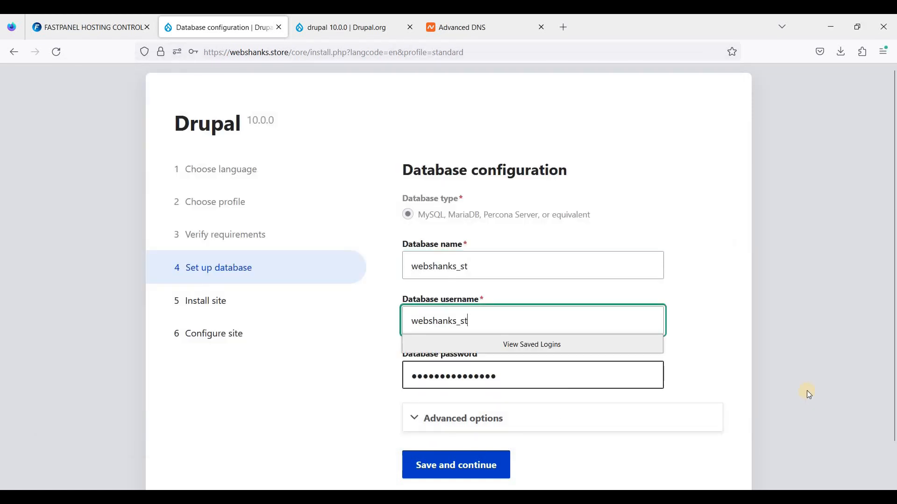
- Copy the database password from the Notepad notes and replace the prefilled database password with it
key(alt+Tab)
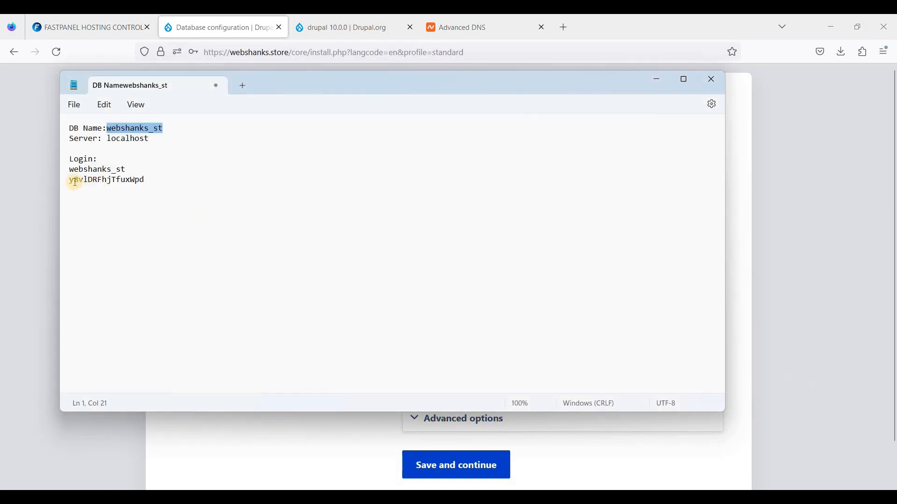
drag(72, 180, 169, 175)
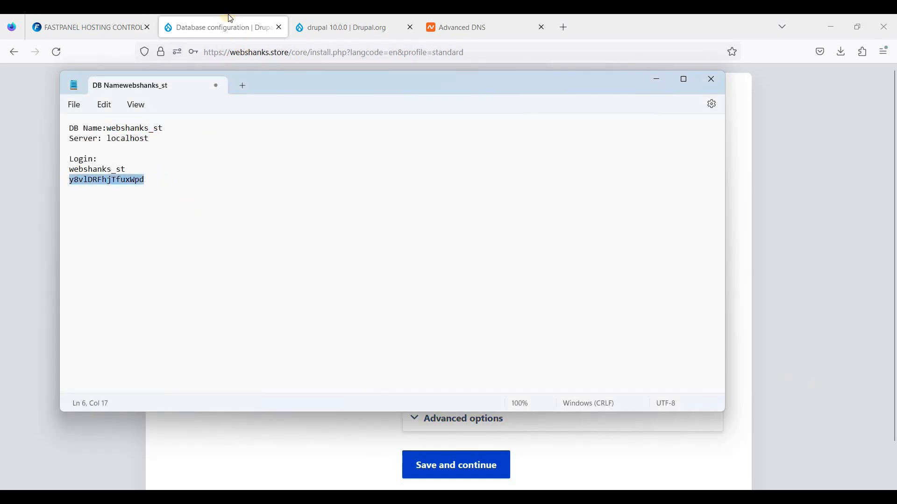
key(alt+Tab)
key(ctrl+a)
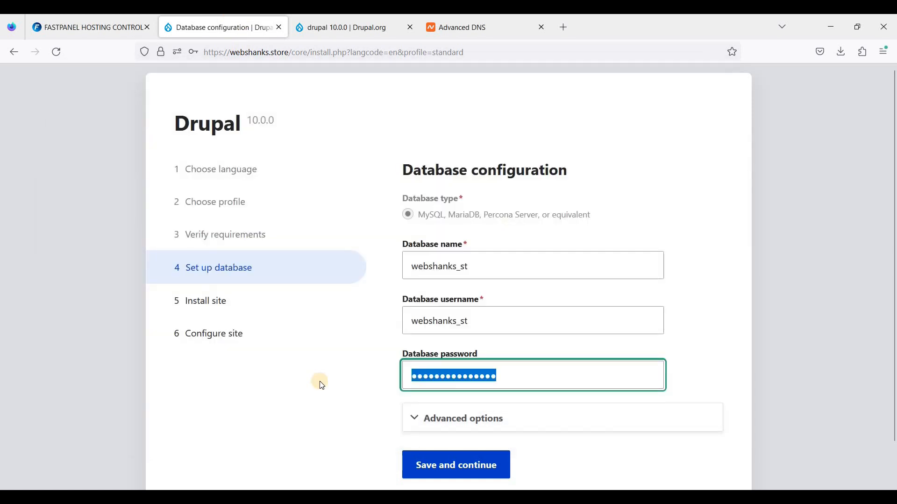
key(ctrl+v)
- Expand the advanced database options, keep host localhost and port 3306, and submit the configuration to install Drupal
scroll(418, 451, down, 2)
click(414, 372)
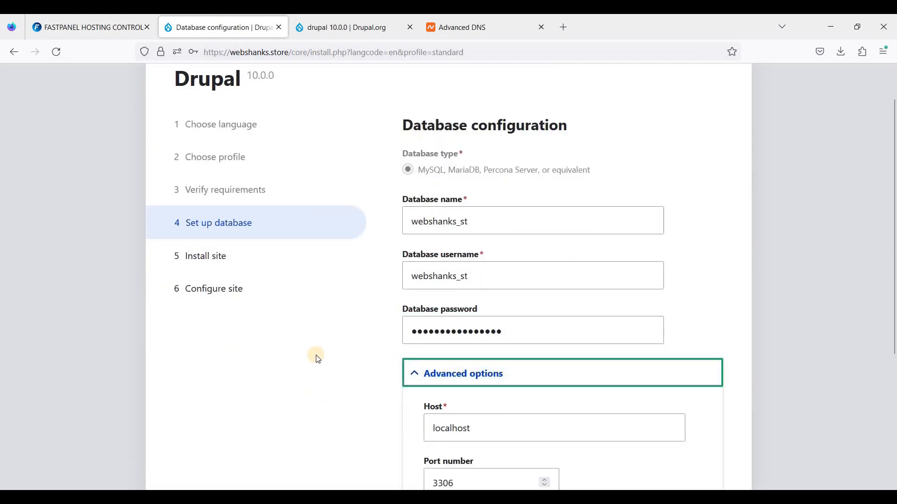
scroll(317, 359, down, 4)
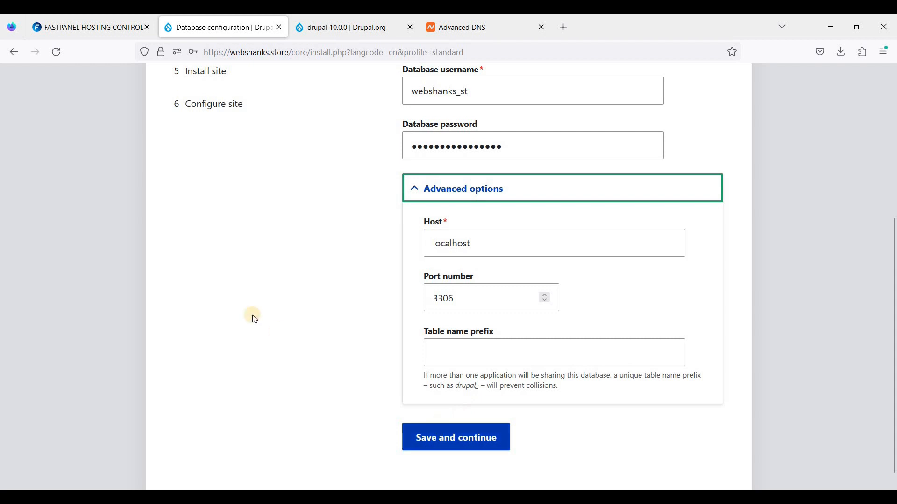
click(456, 437)
scroll(298, 223, up, 1)
click(344, 200)
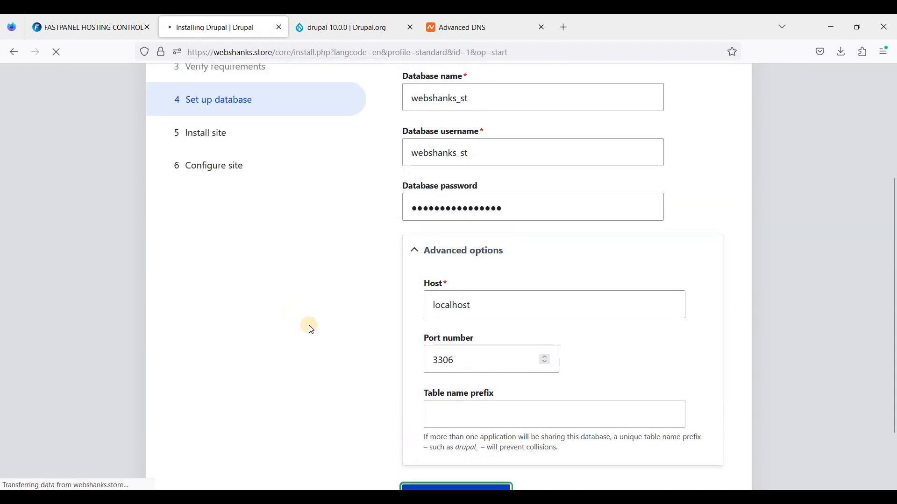
scroll(316, 330, up, 1)
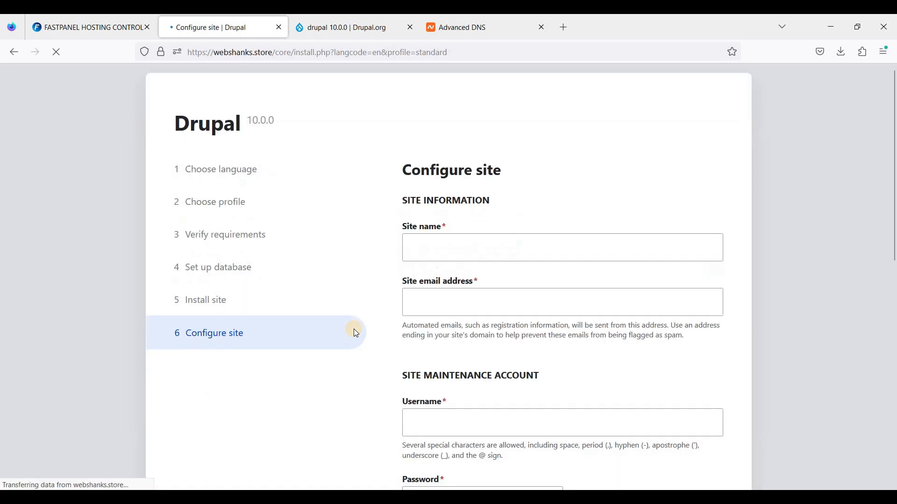
- Name the site "First Drupal in FastPanel" and enter the site email address
click(451, 240)
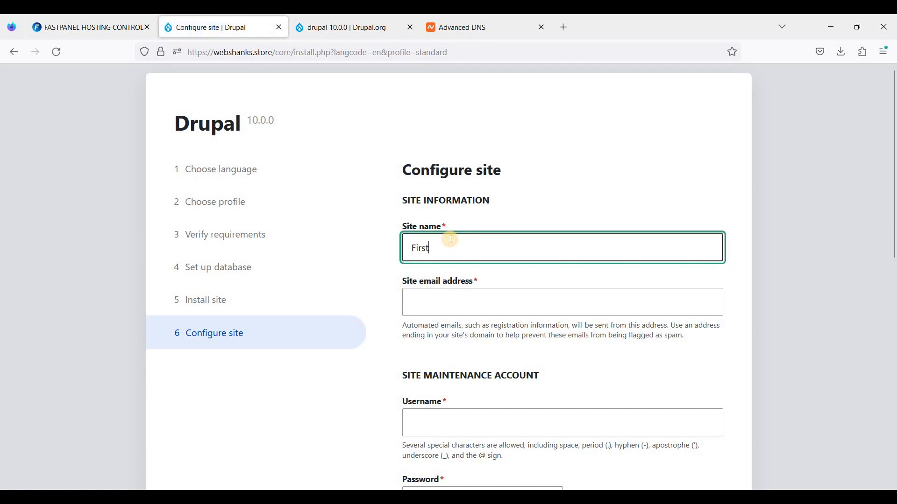
text(First Drupal in FastPanel)
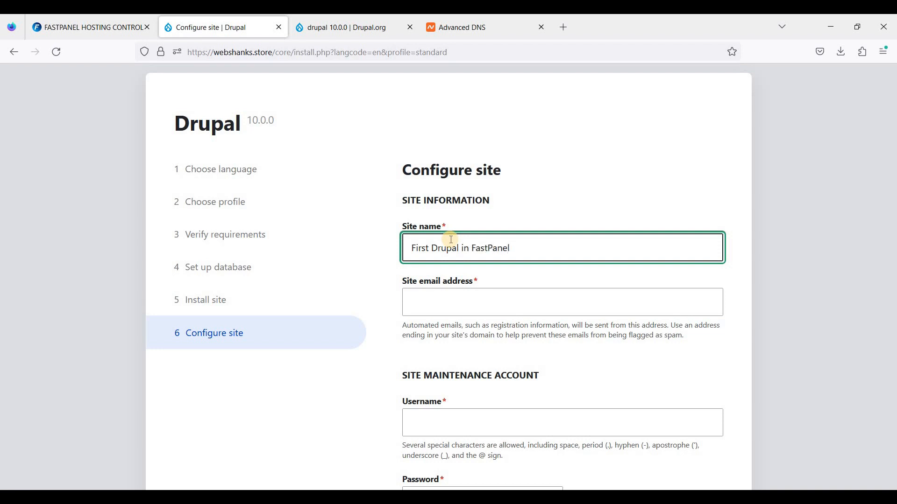
click(471, 309)
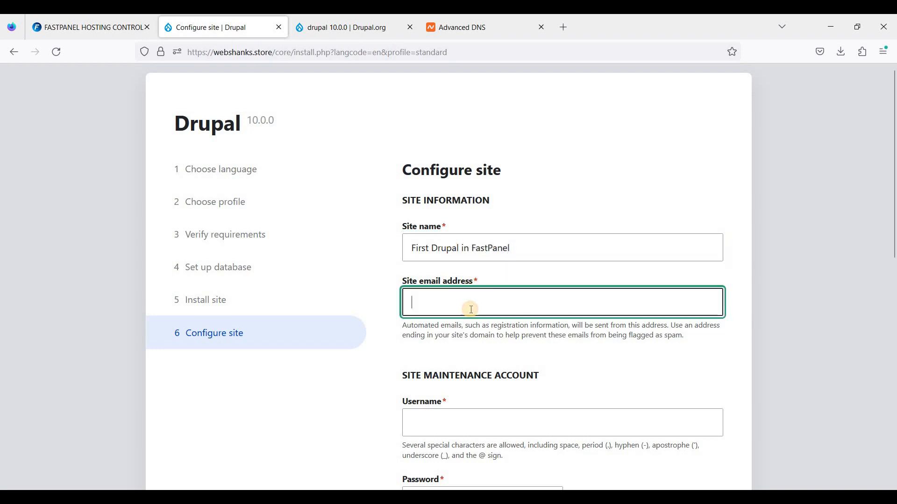
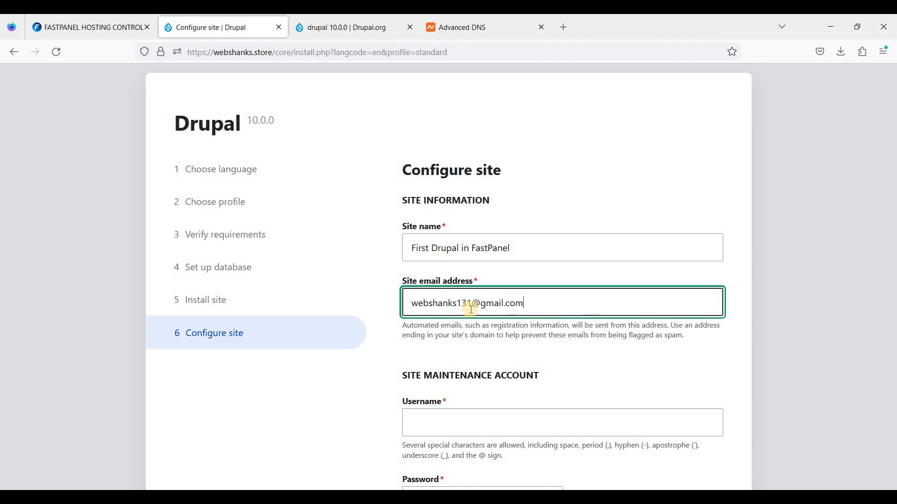
- Set the site maintenance account's username to admin and fill its password with the browser's securely generated password
scroll(472, 310, down, 3)
click(445, 312)
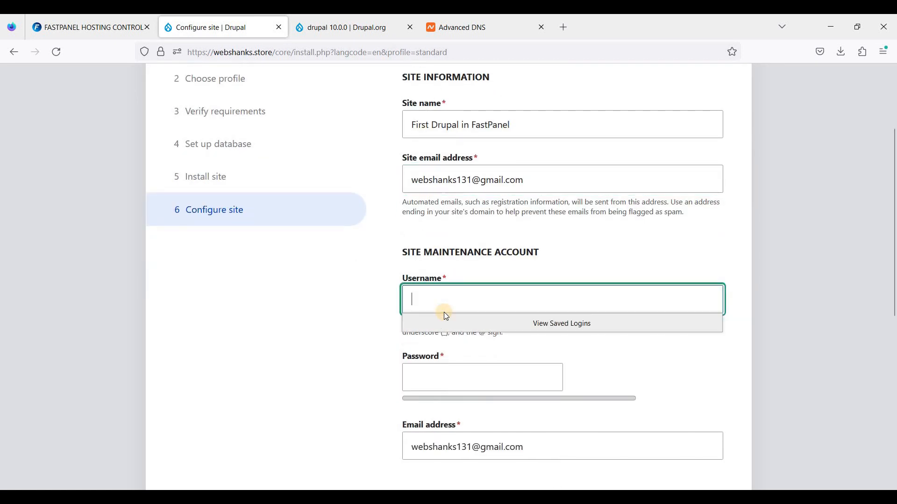
text(admin)
click(386, 312)
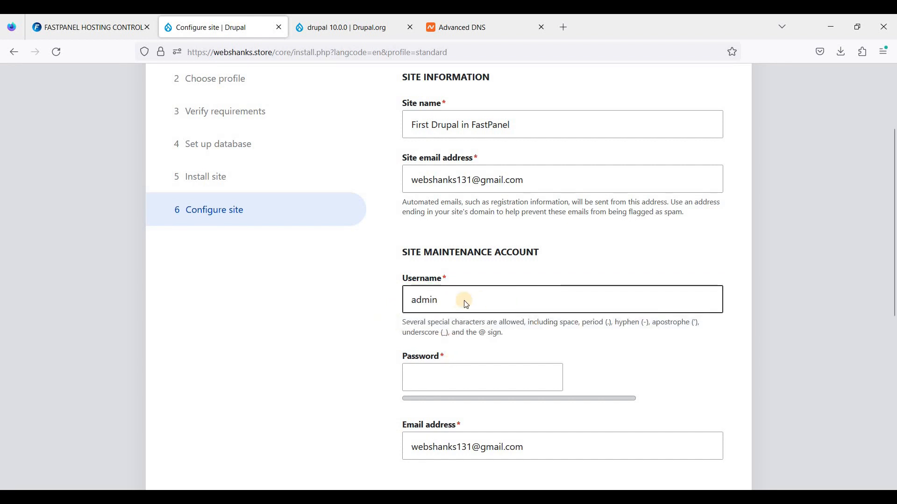
scroll(466, 305, down, 2)
click(458, 241)
click(360, 244)
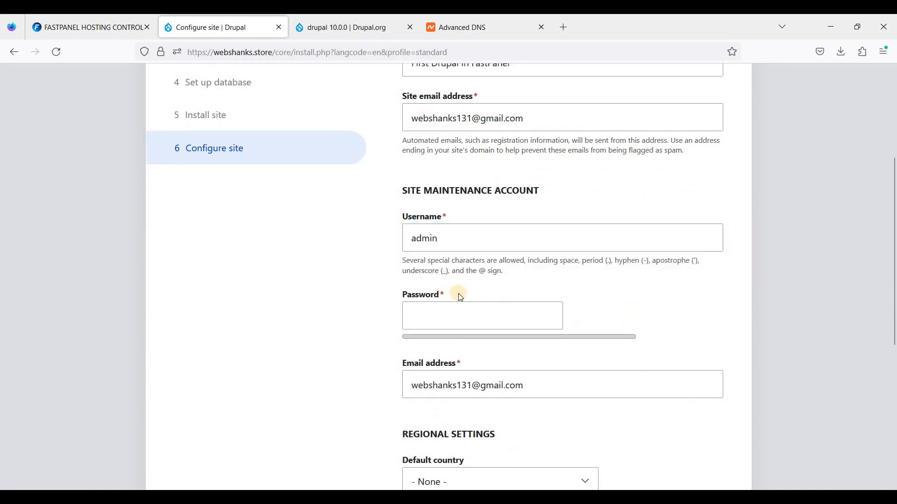
click(459, 321)
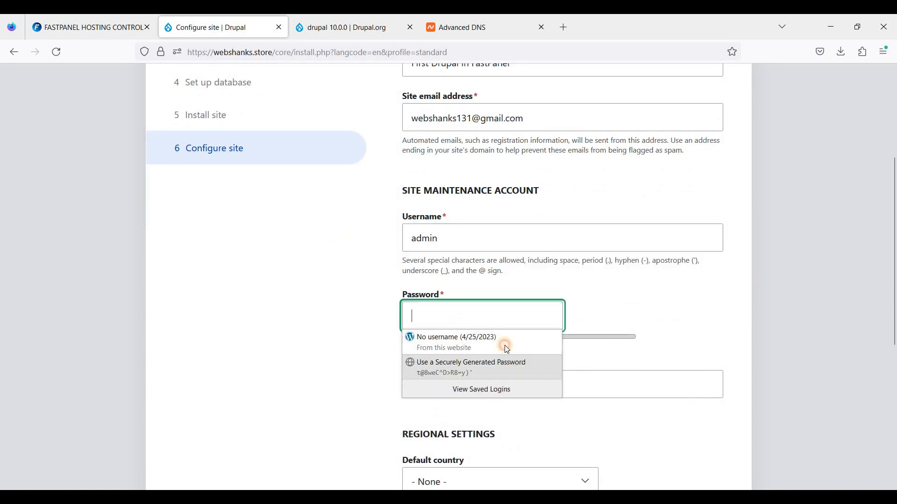
click(508, 365)
- Copy the maintenance account password into the Notepad notes beneath a new line reading admin, and return to the browser
key(ctrl+a)
key(ctrl+c)
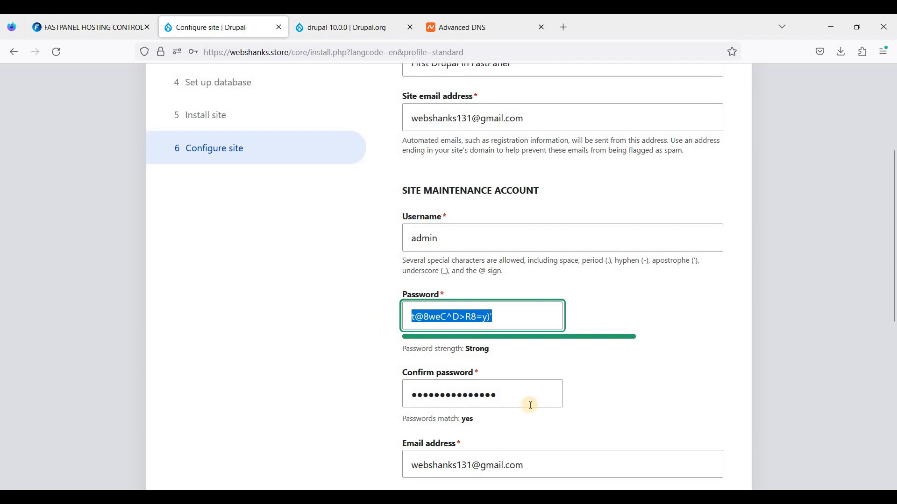
key(alt+Tab)
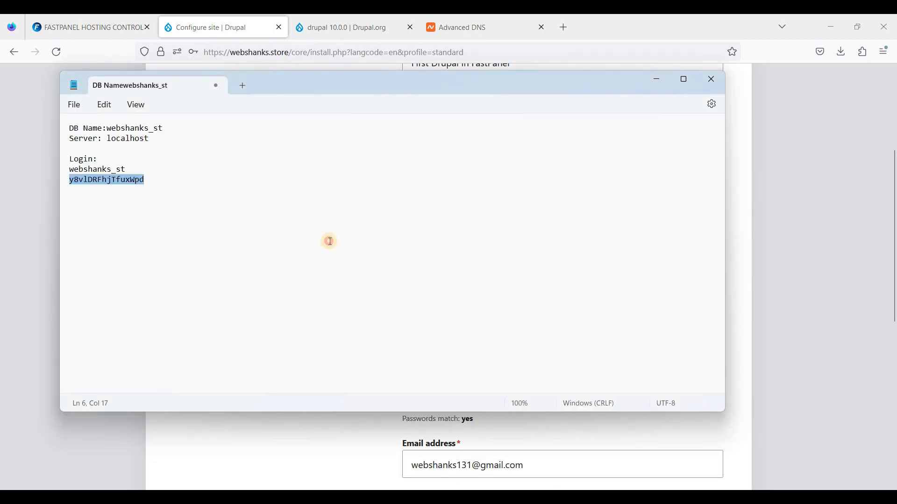
click(329, 241)
text(admin)
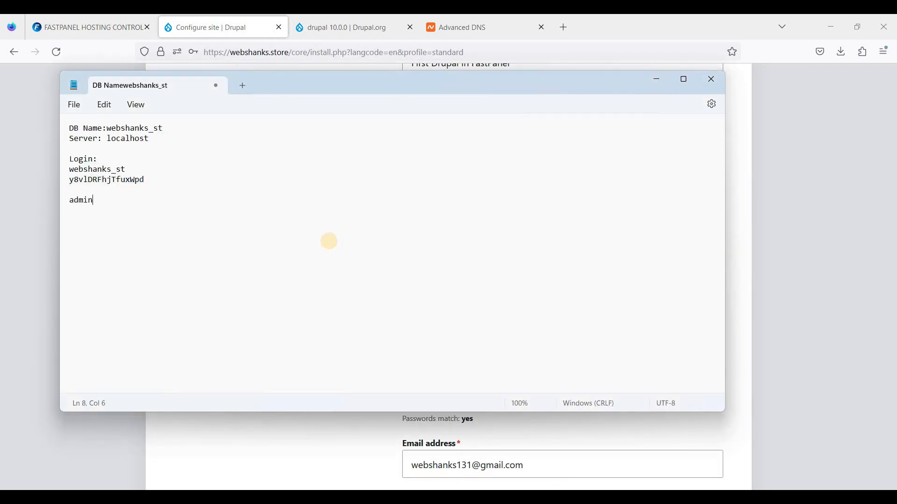
key(Return)
key(ctrl+v)
key(alt+Tab)
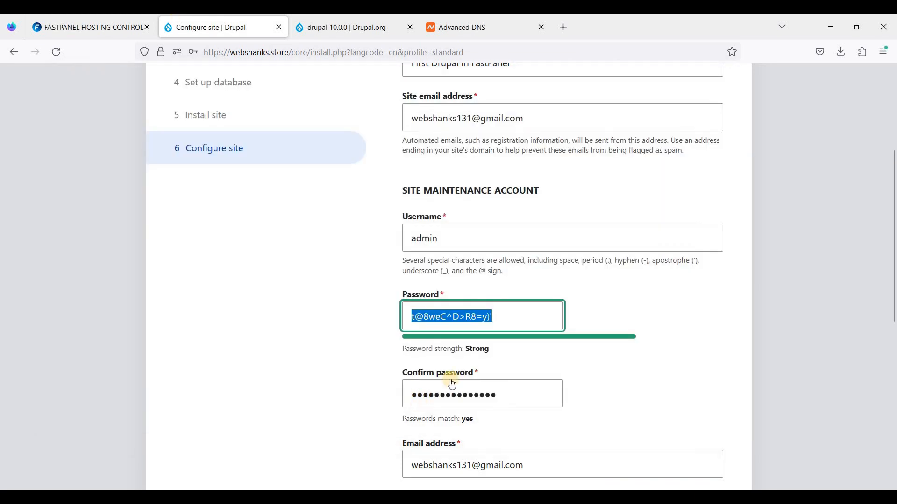
- Submit the site configuration with the prefilled regional and update notification settings, and decline saving the login in the browser
scroll(467, 364, down, 1)
key(Tab)
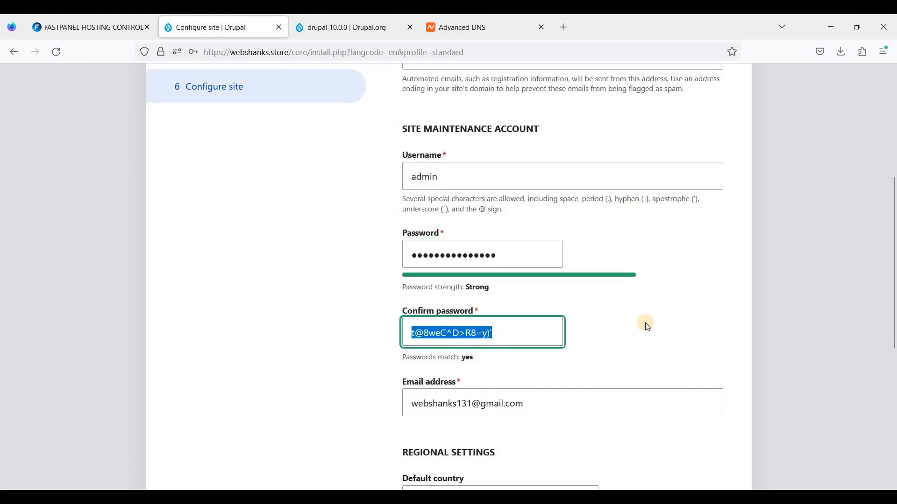
click(646, 326)
scroll(596, 340, down, 5)
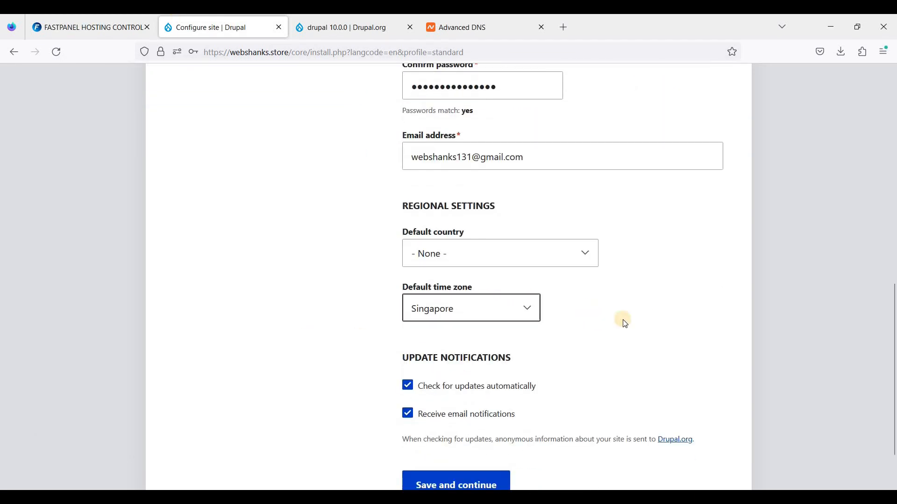
scroll(455, 329, down, 1)
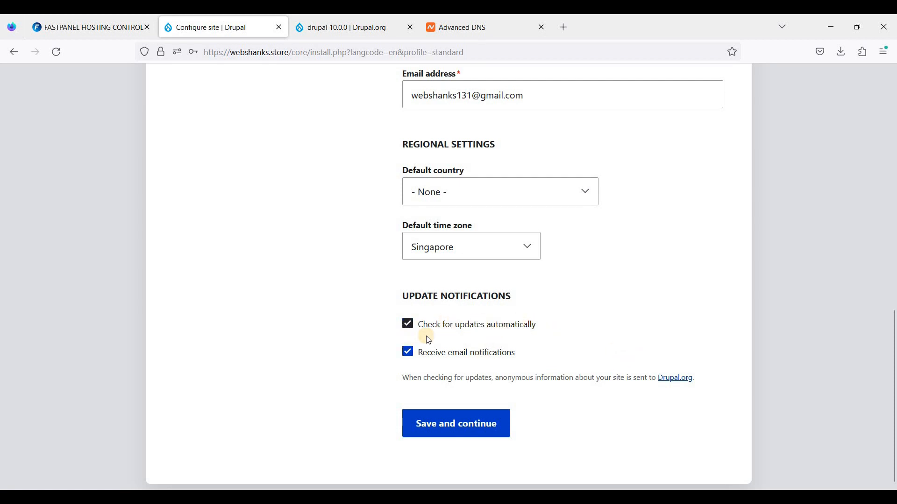
click(460, 429)
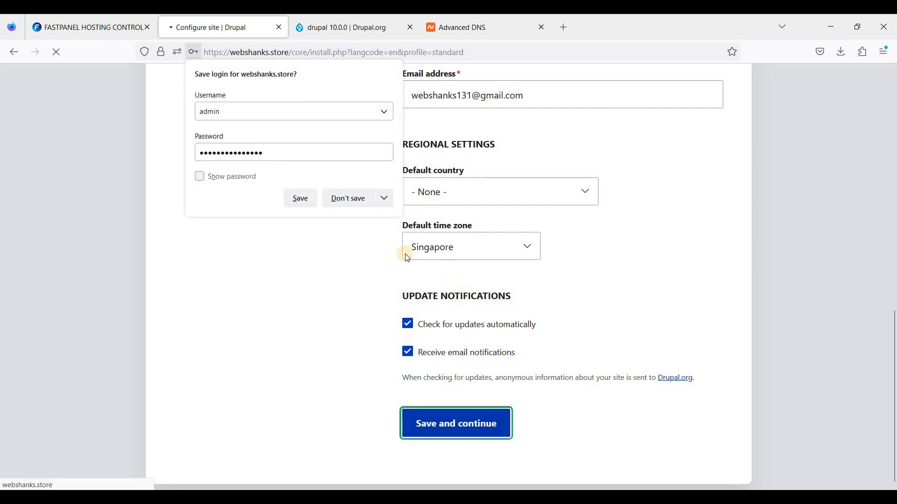
click(357, 204)
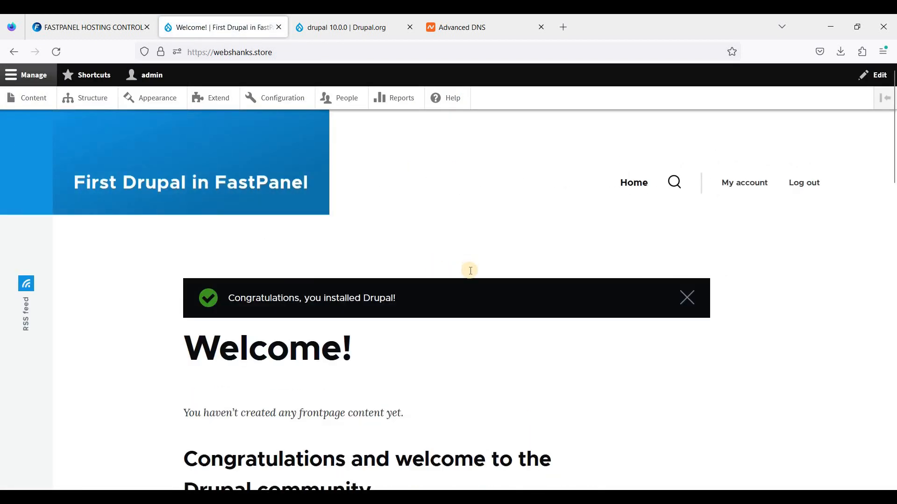
- Look through the new Drupal site's welcome page, from the header down to the footer
scroll(471, 271, down, 20)
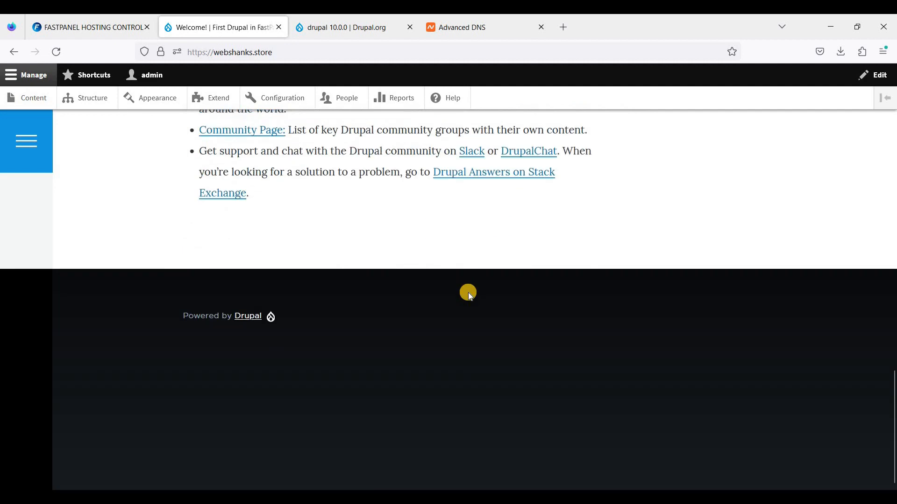
scroll(468, 293, up, 20)
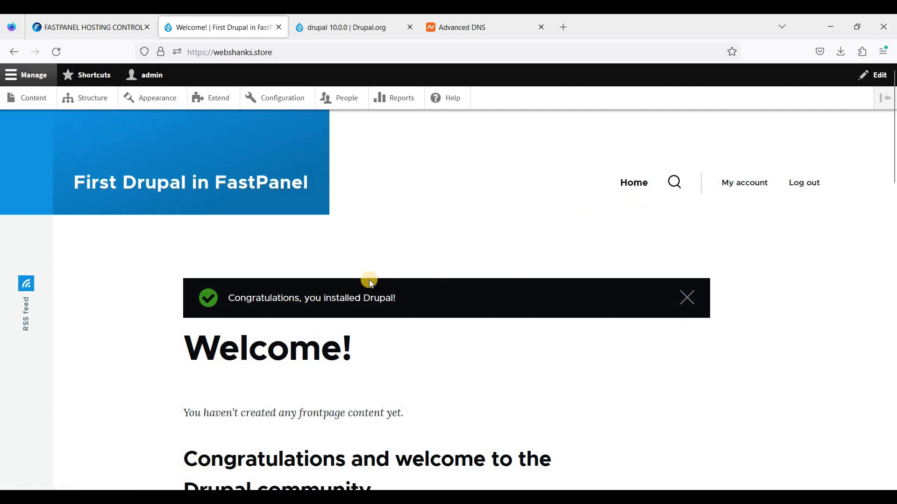
scroll(371, 283, down, 5)
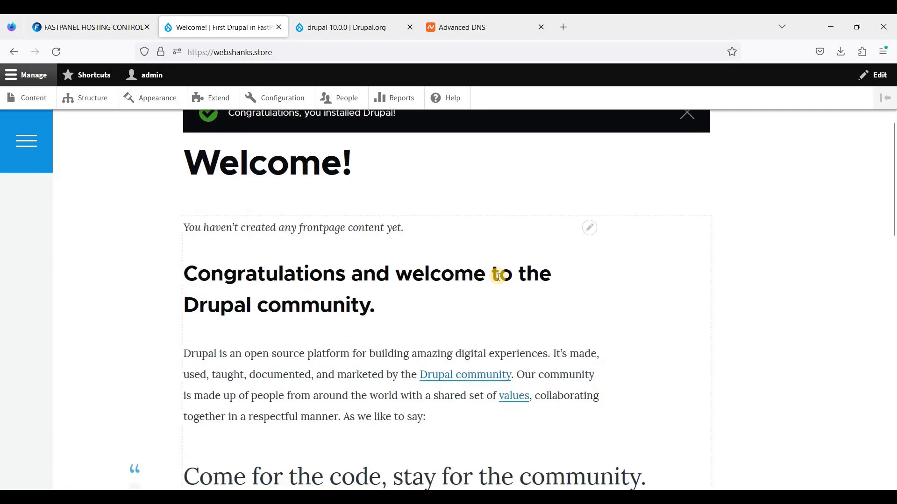
scroll(488, 252, up, 5)
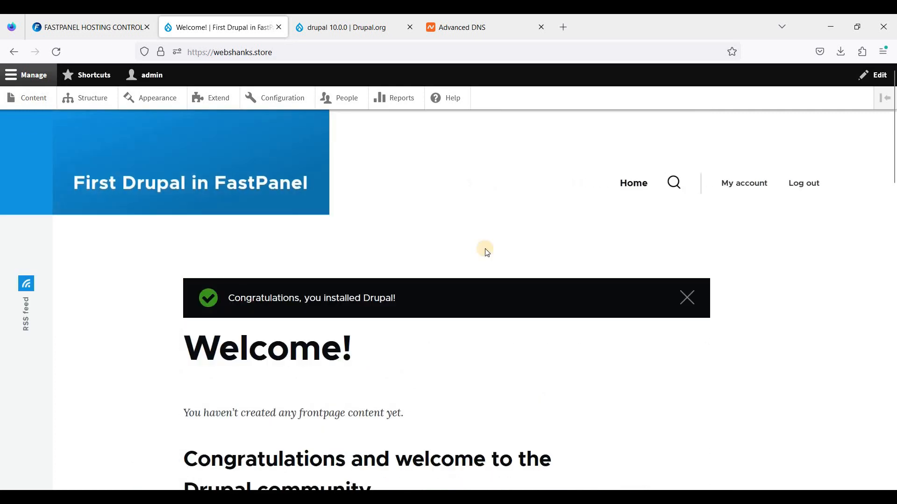
scroll(487, 253, down, 15)
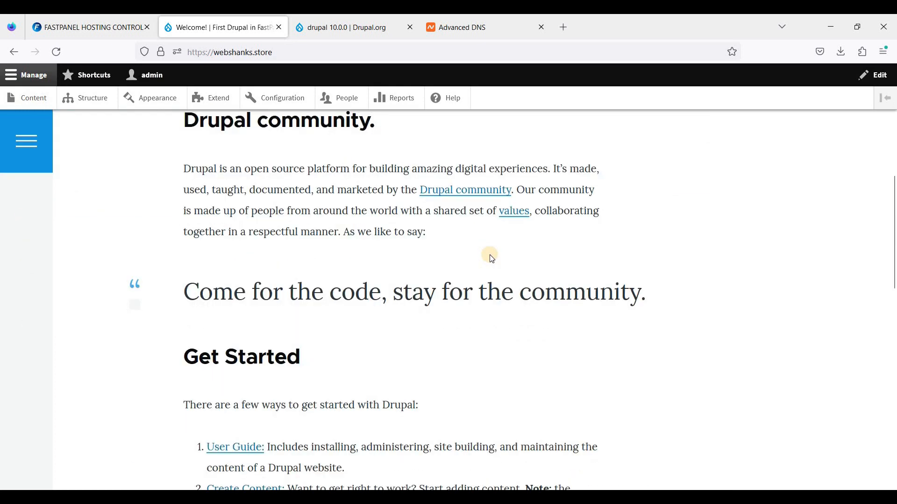
scroll(492, 263, down, 3)
scroll(493, 264, up, 12)
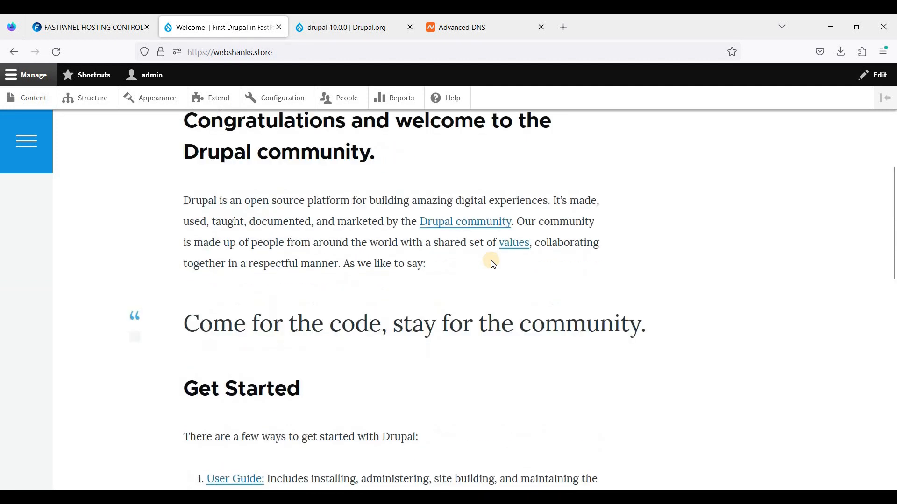
scroll(493, 265, up, 6)
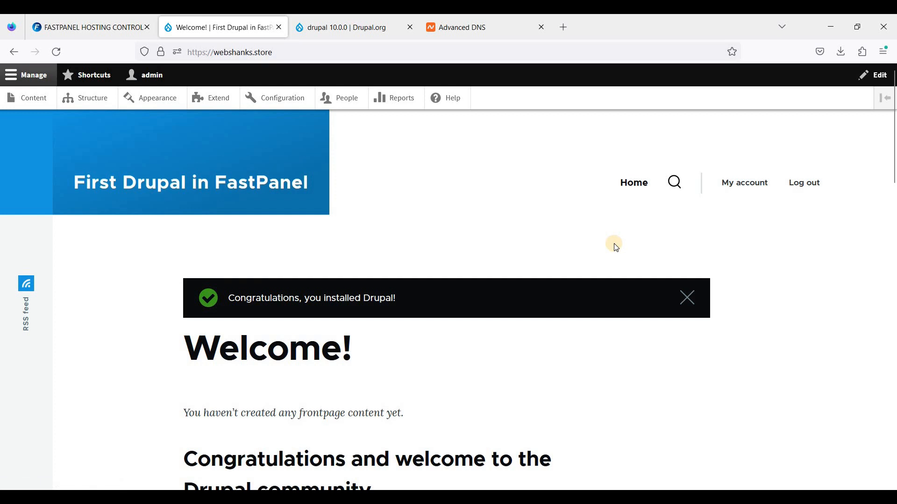
scroll(474, 262, down, 5)
scroll(471, 265, up, 5)
scroll(584, 273, down, 1)
scroll(428, 240, up, 2)
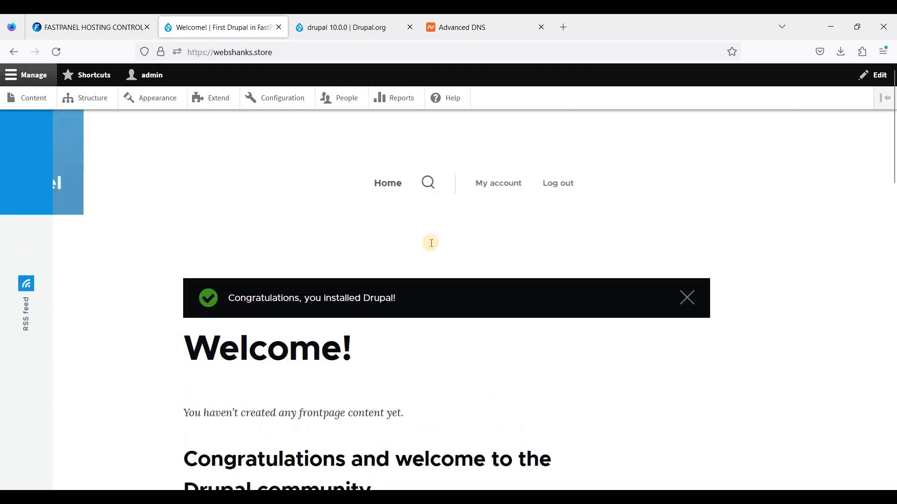
scroll(430, 243, down, 8)
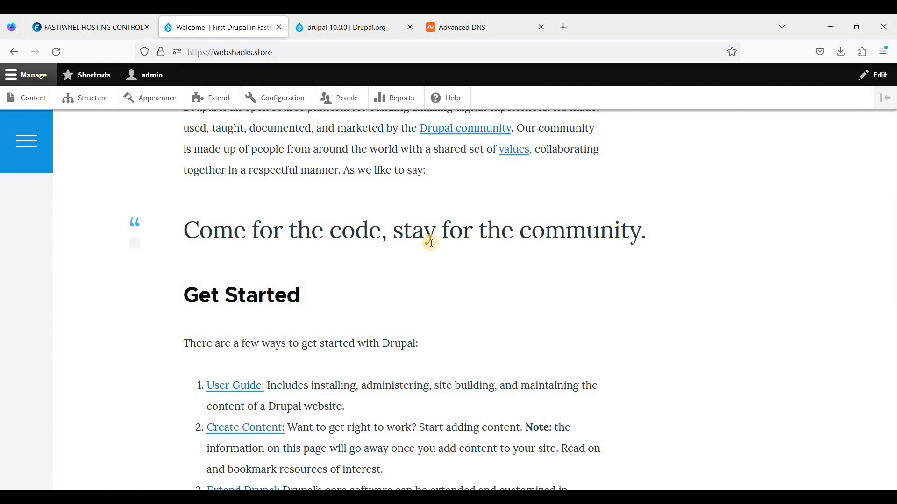
scroll(431, 243, up, 8)
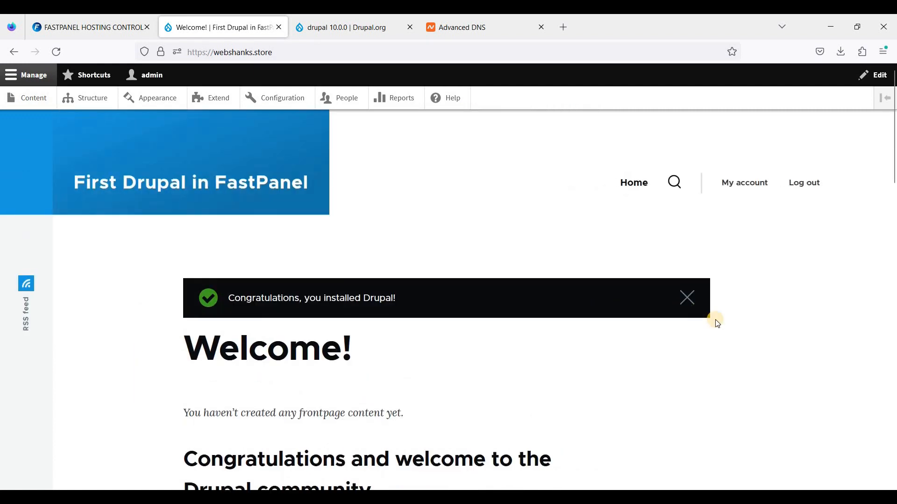